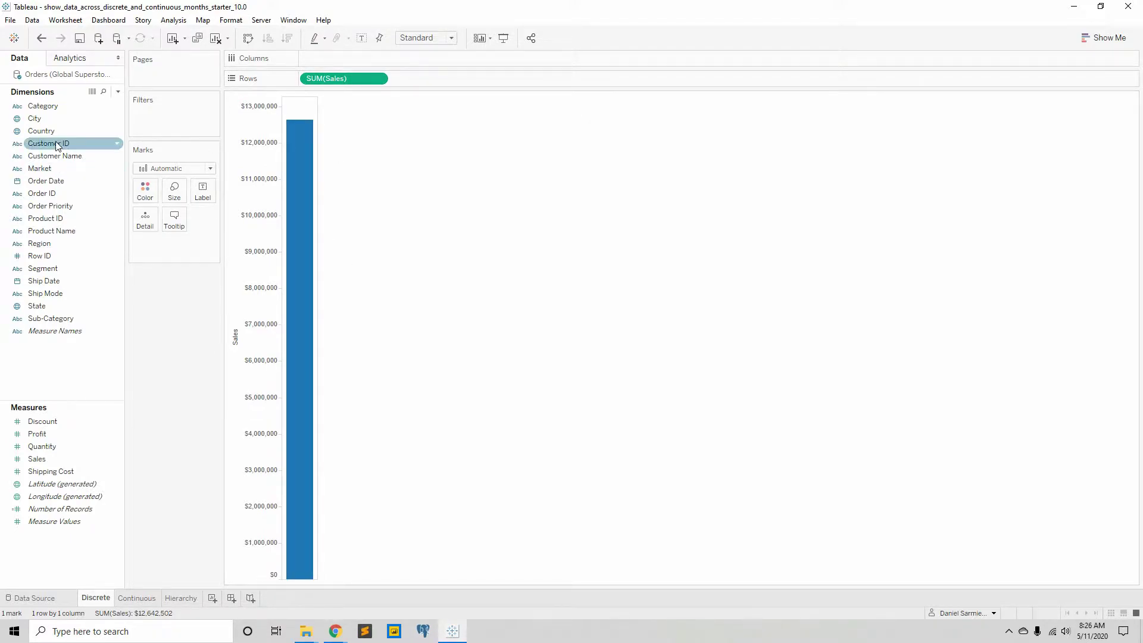
- Add Order Date to Columns and drill it down from year through quarter and month to day
left_click_drag(43, 182, 324, 56)
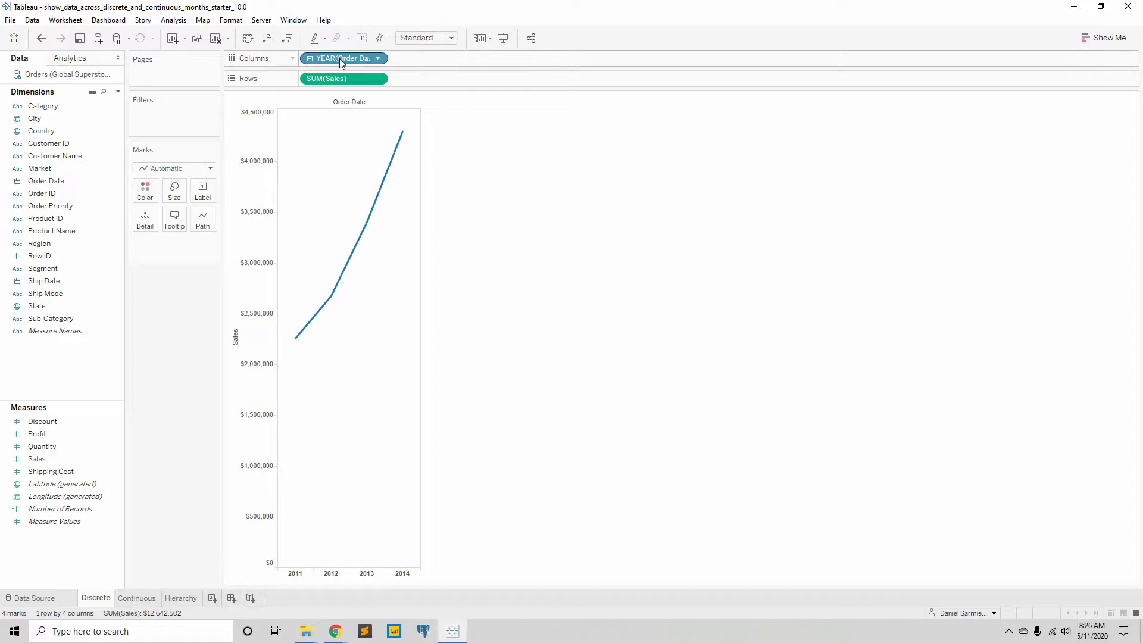
mouse_move(311, 331)
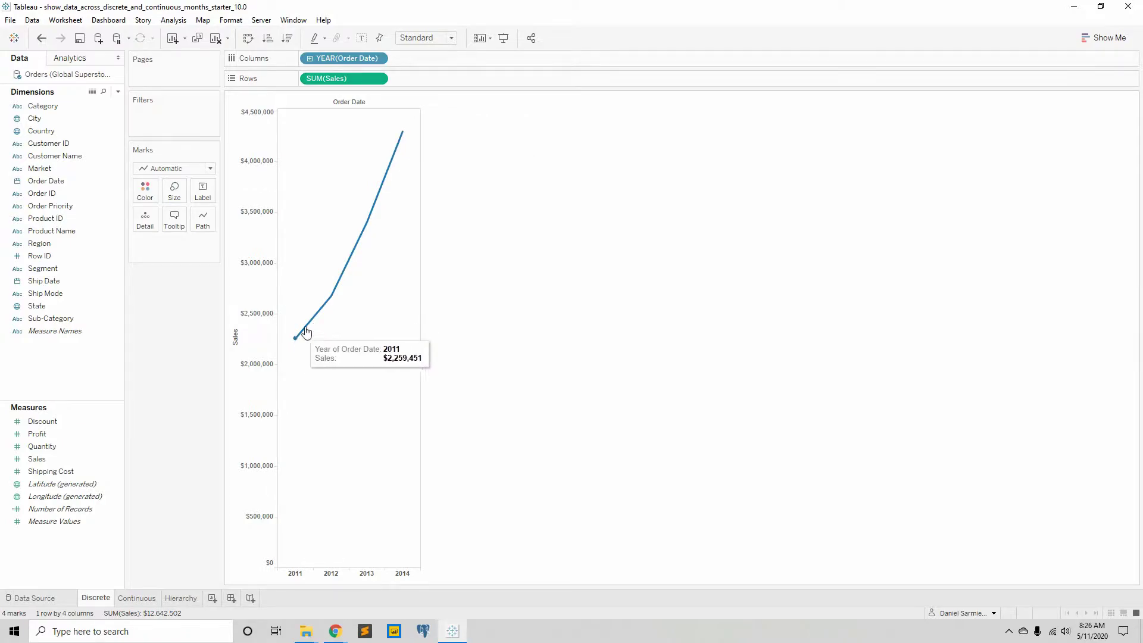
left_click(309, 58)
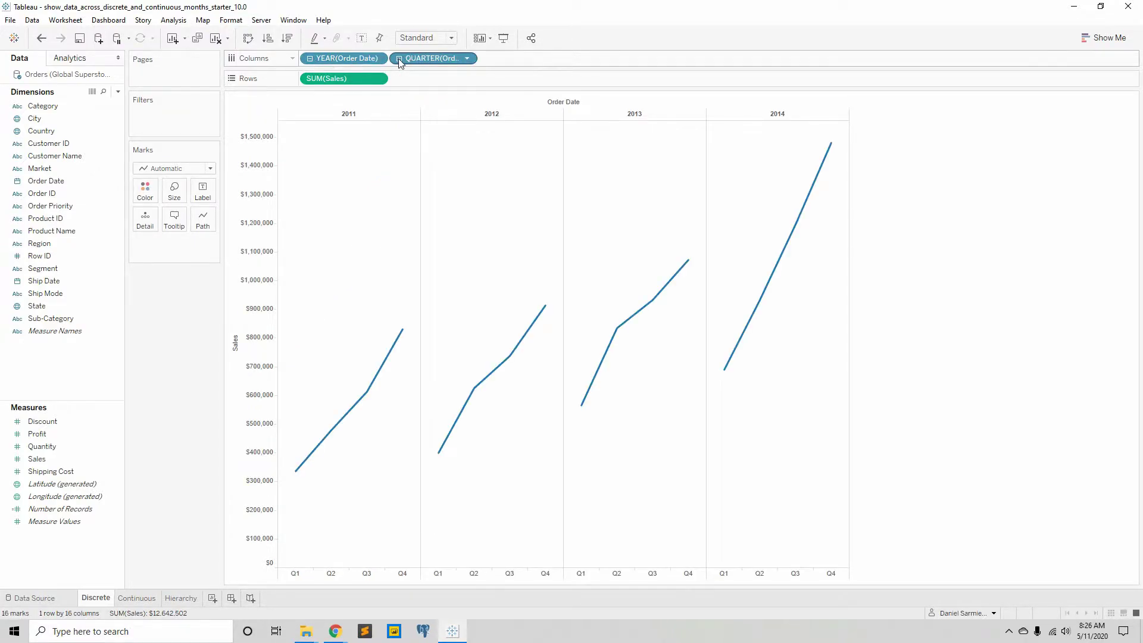
left_click(399, 58)
left_click(489, 58)
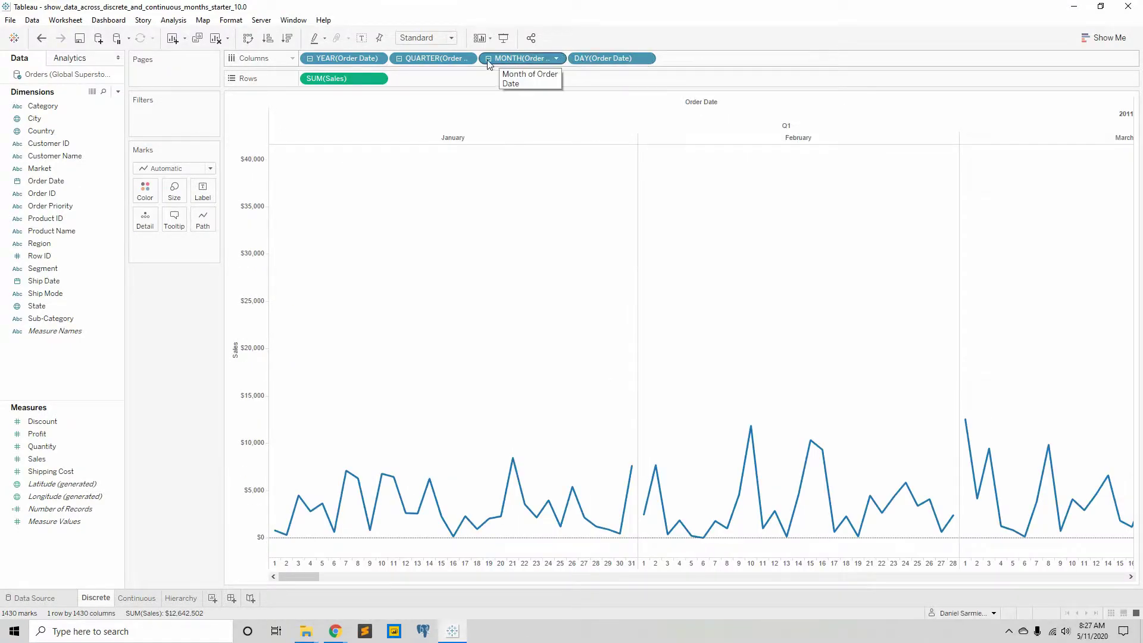
- Collapse the Order Date drill-down back to year and remove the field from Columns
left_click(488, 57)
left_click(398, 58)
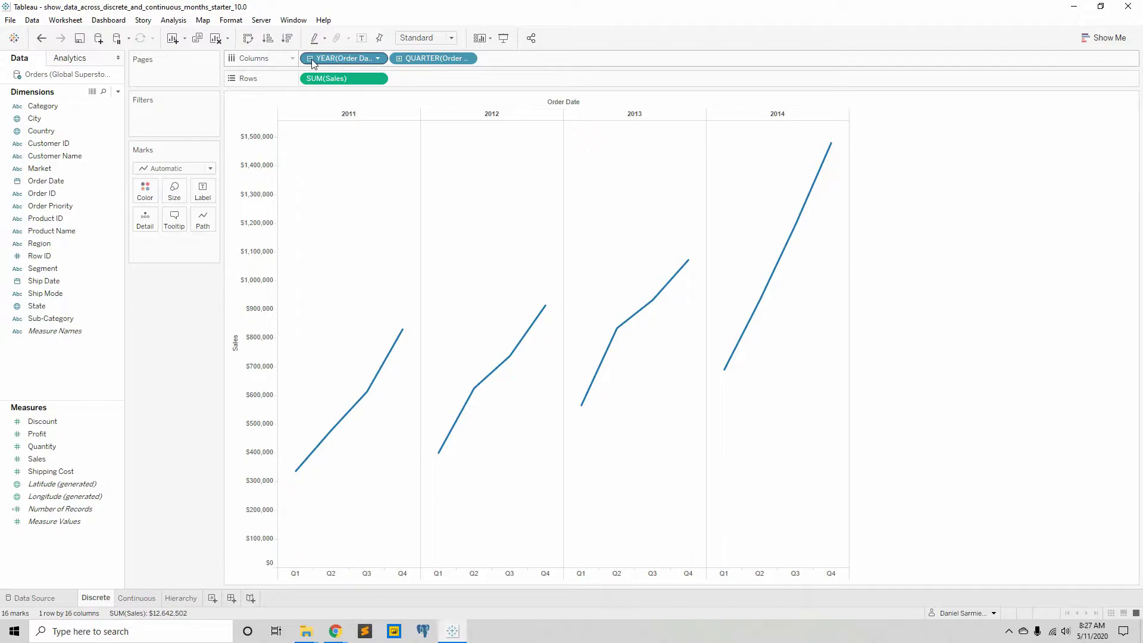
left_click(310, 58)
left_click_drag(332, 59, 156, 327)
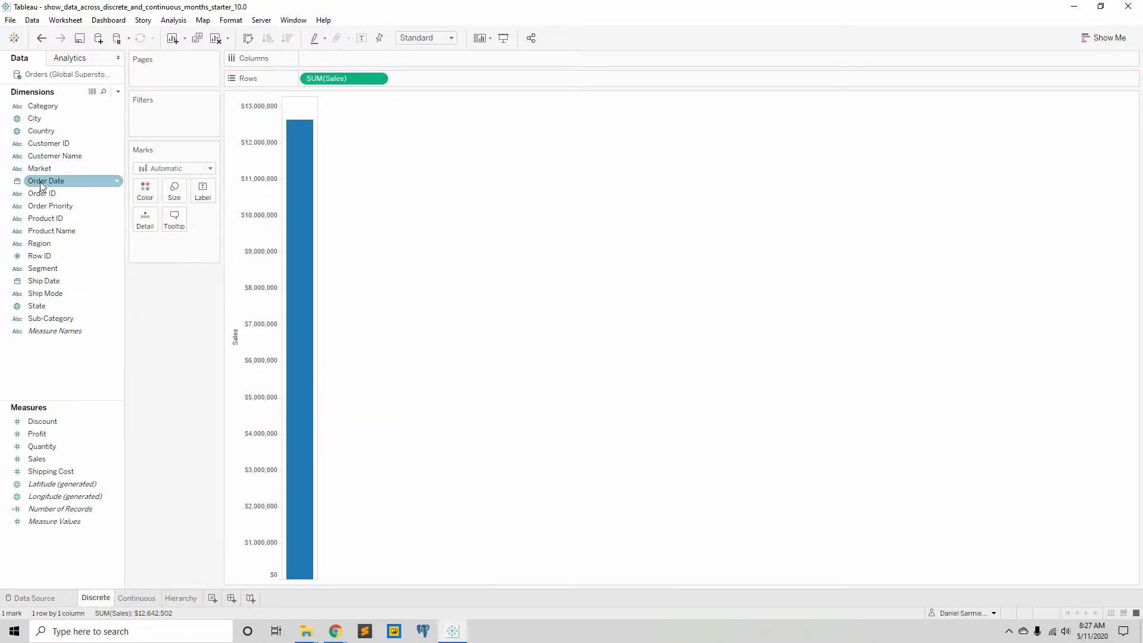
- Add Order Date to Columns as the discrete MONTH(Order Date) and set the mark type to Bar
mouse_move(40, 184)
left_mouse_down()
mouse_move(364, 78)
mouse_move(369, 62)
left_mouse_up()
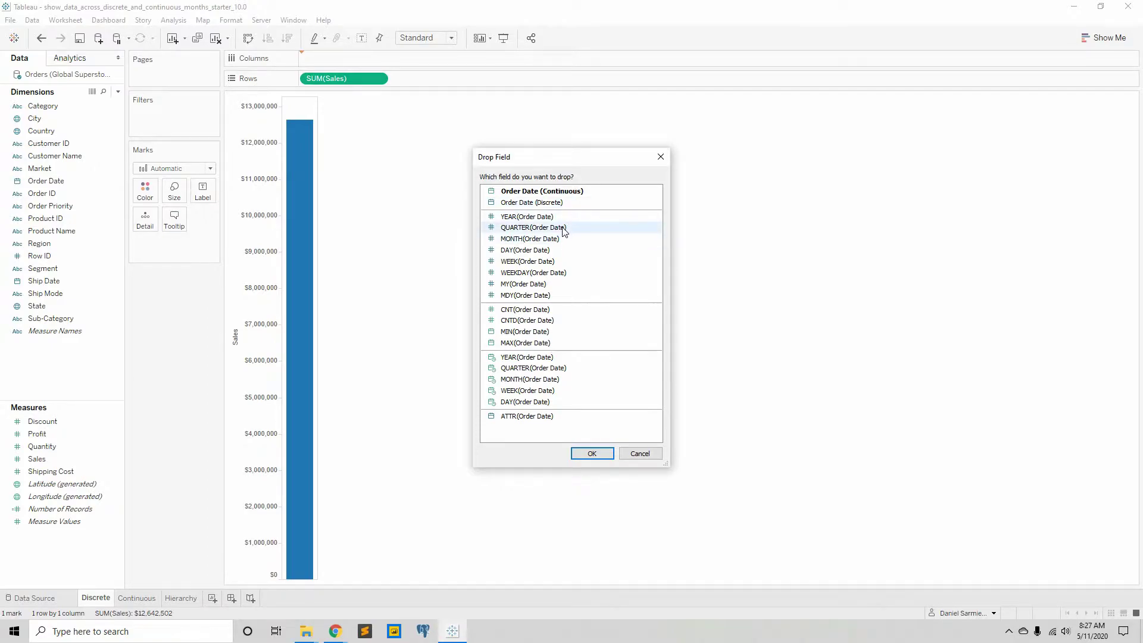
left_click(553, 240)
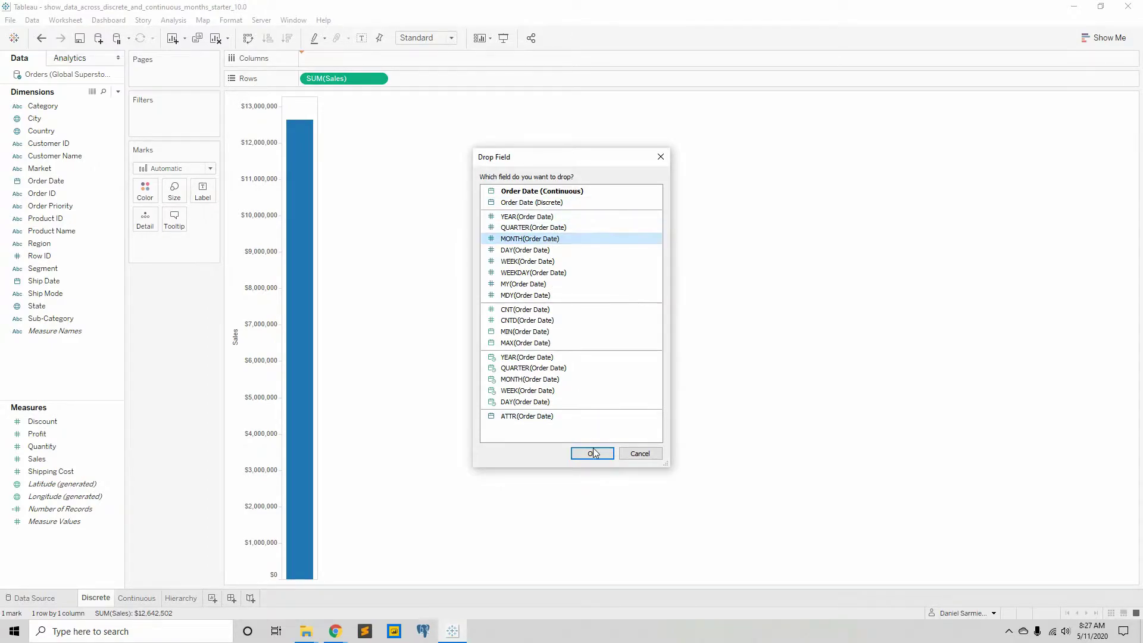
left_click(592, 453)
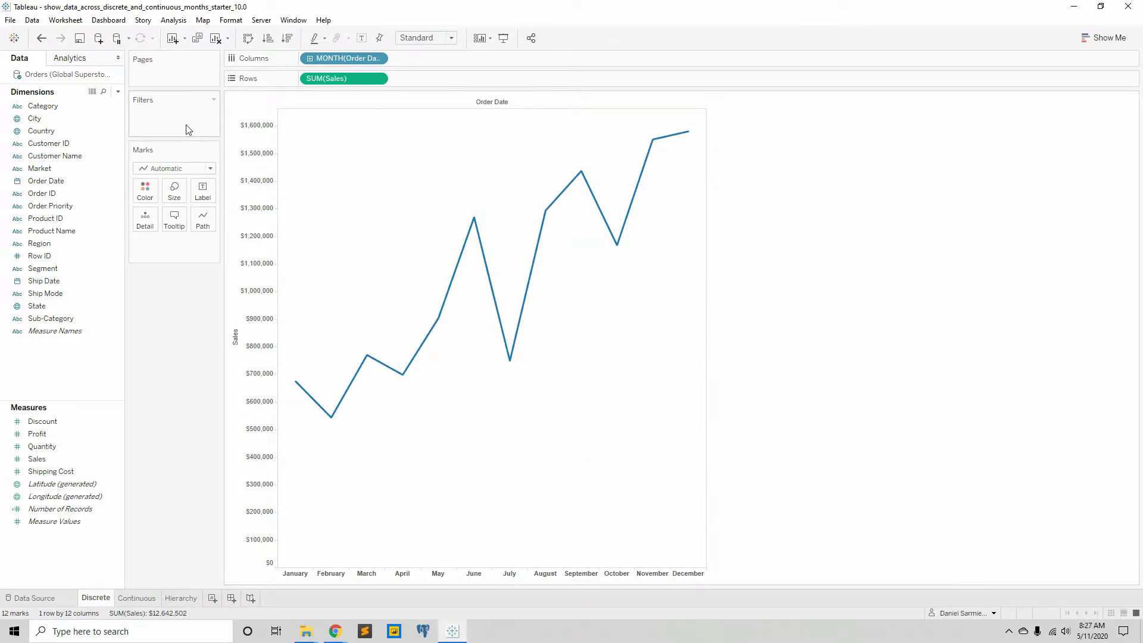
left_click(181, 173)
left_click(180, 194)
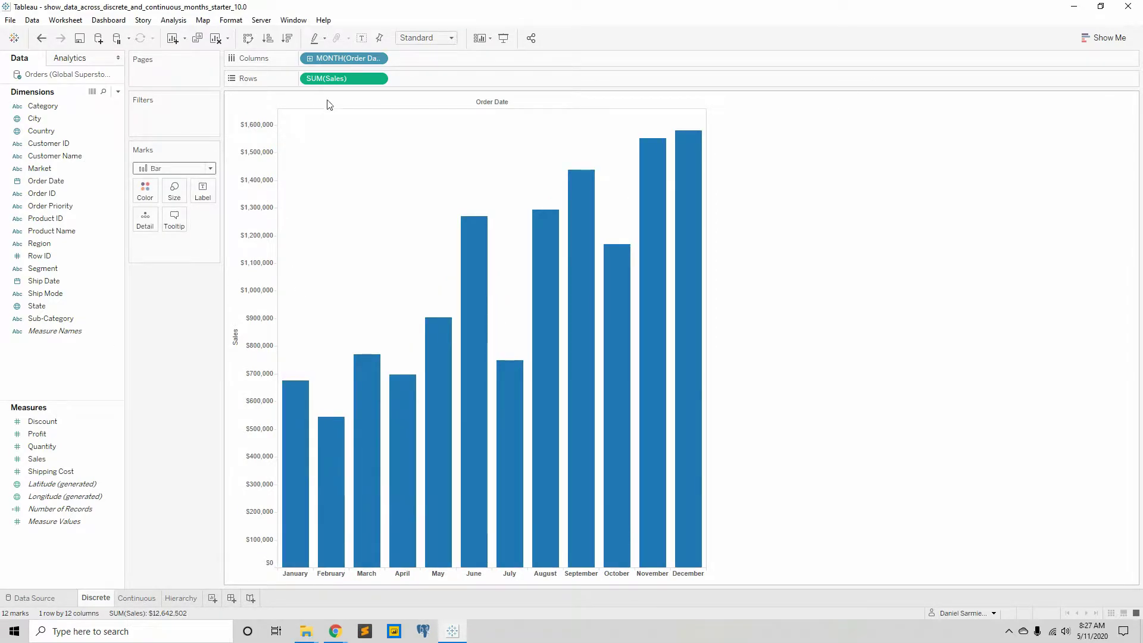
mouse_move(291, 433)
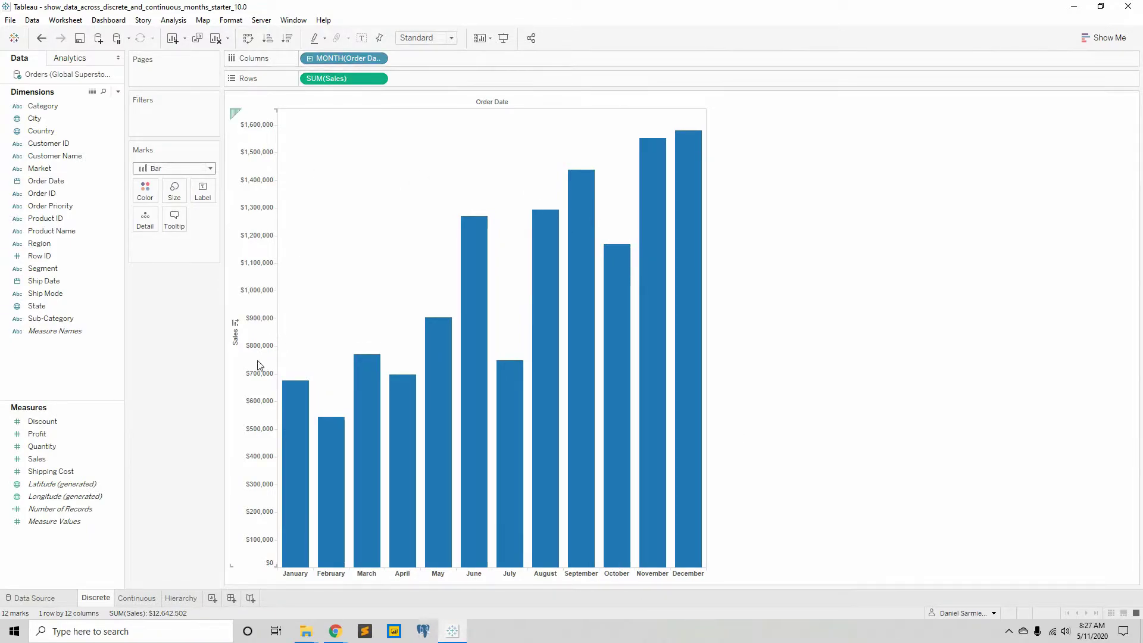
mouse_move(304, 414)
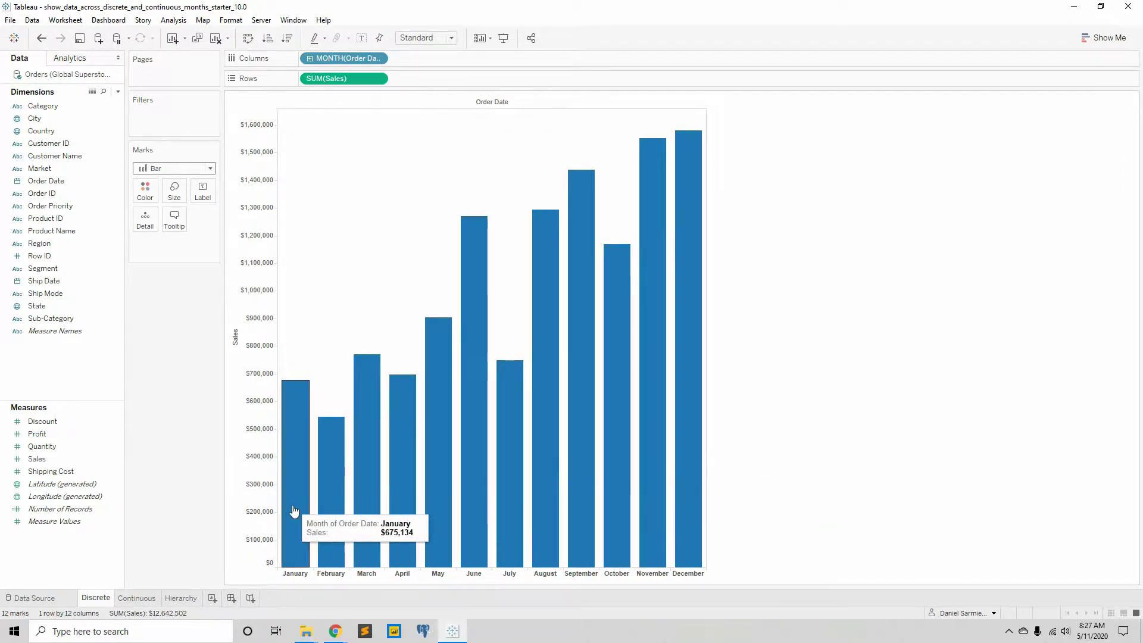
- Replace MONTH(Order Date) in Columns with the discrete month-and-year field MY(Order Date)
left_click_drag(344, 58, 141, 298)
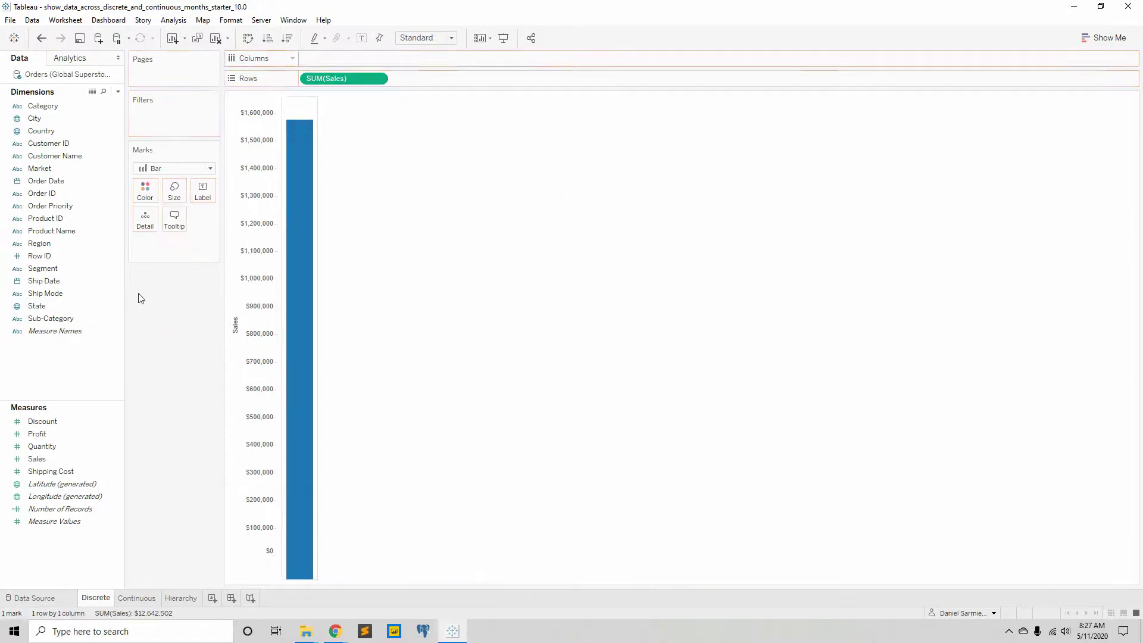
left_click_drag(47, 177, 333, 59)
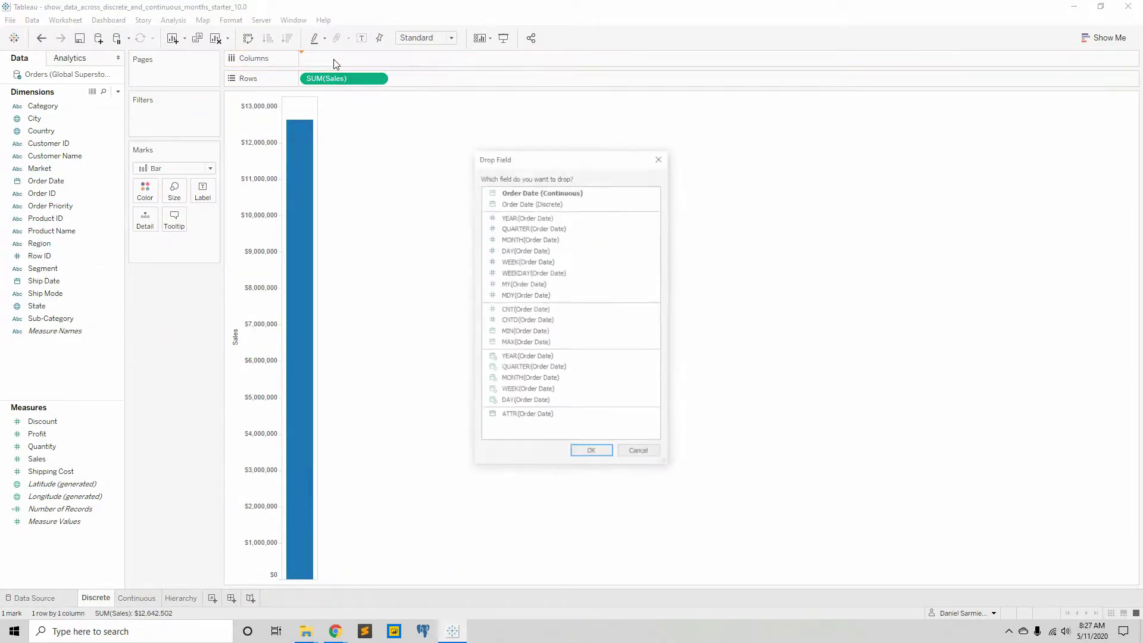
left_click(542, 287)
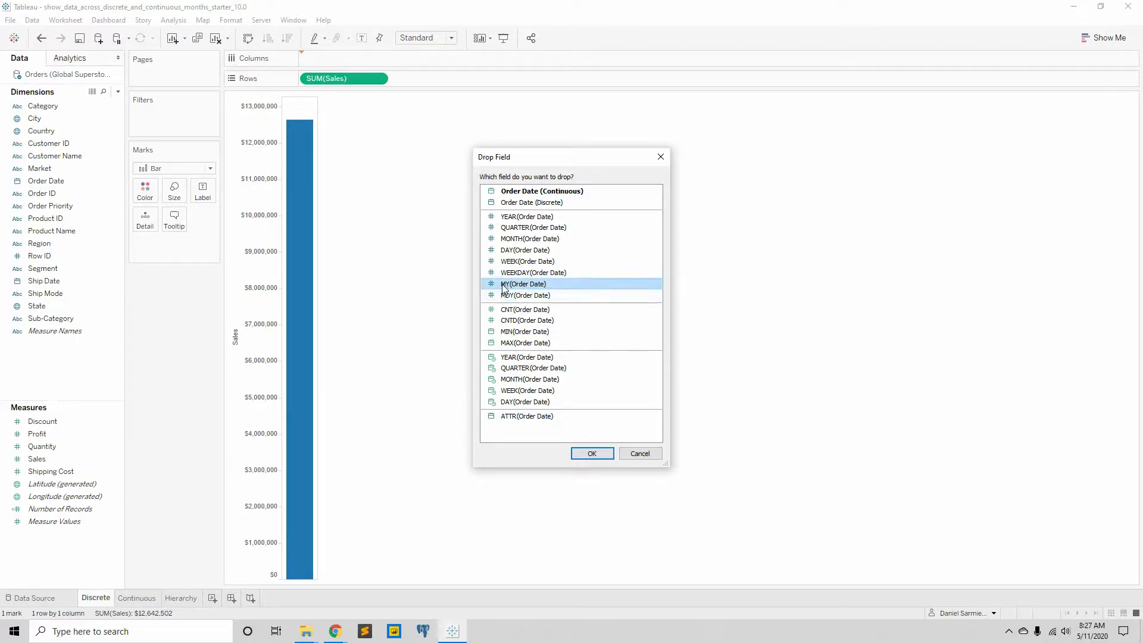
left_click(592, 453)
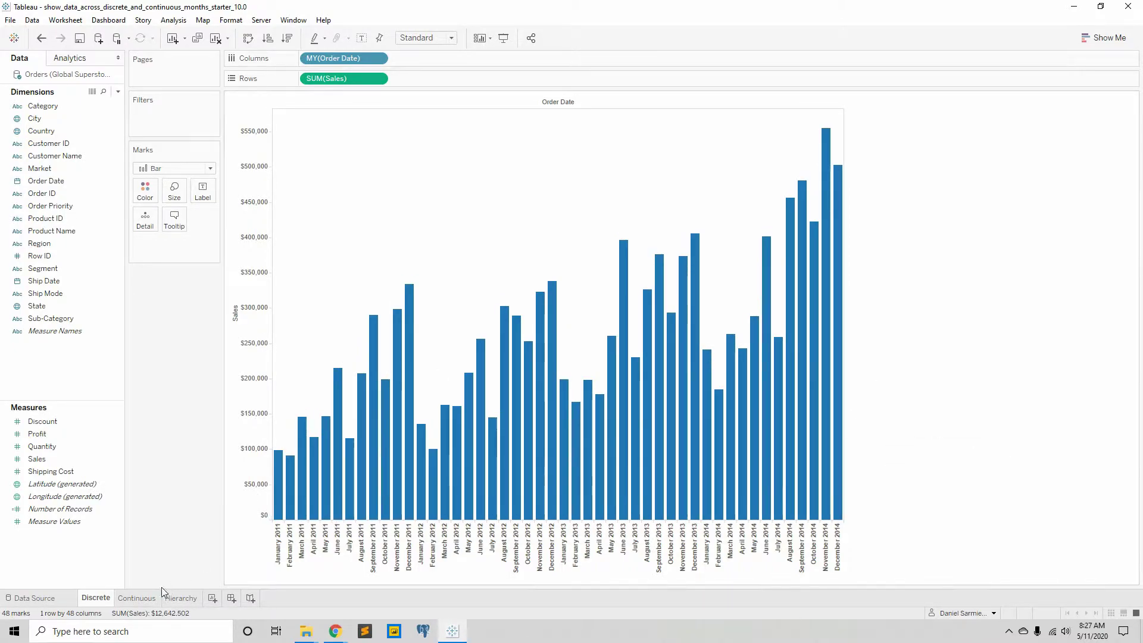
- Replace MY(Order Date) in Columns with the discrete WEEKDAY(Order Date)
left_click_drag(315, 58, 167, 306)
left_click_drag(43, 188, 340, 64)
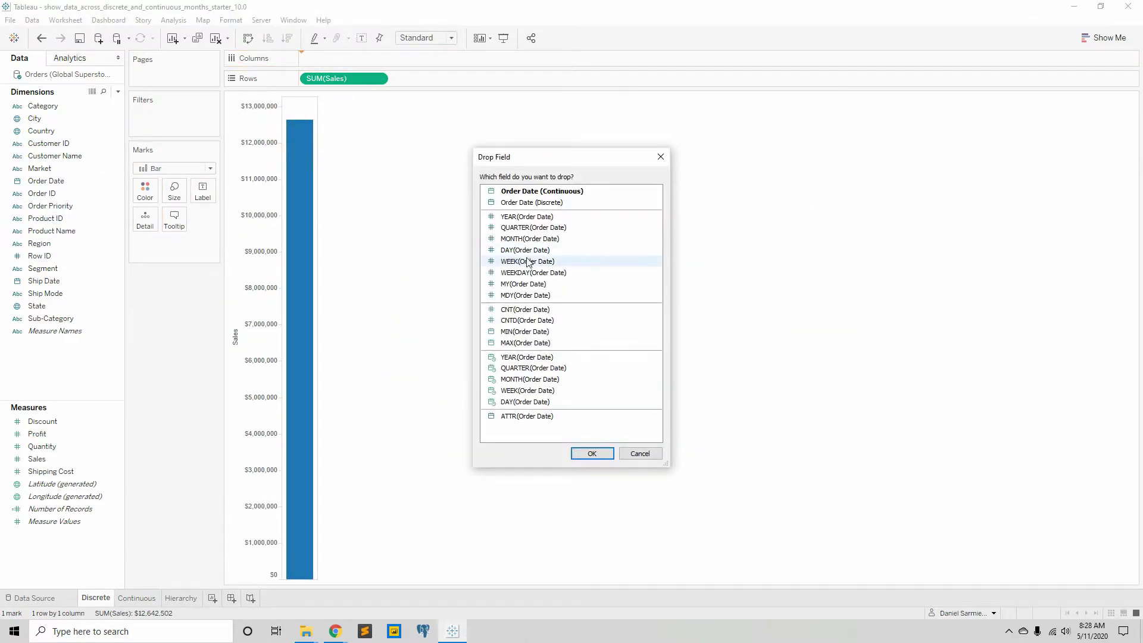
left_click(534, 273)
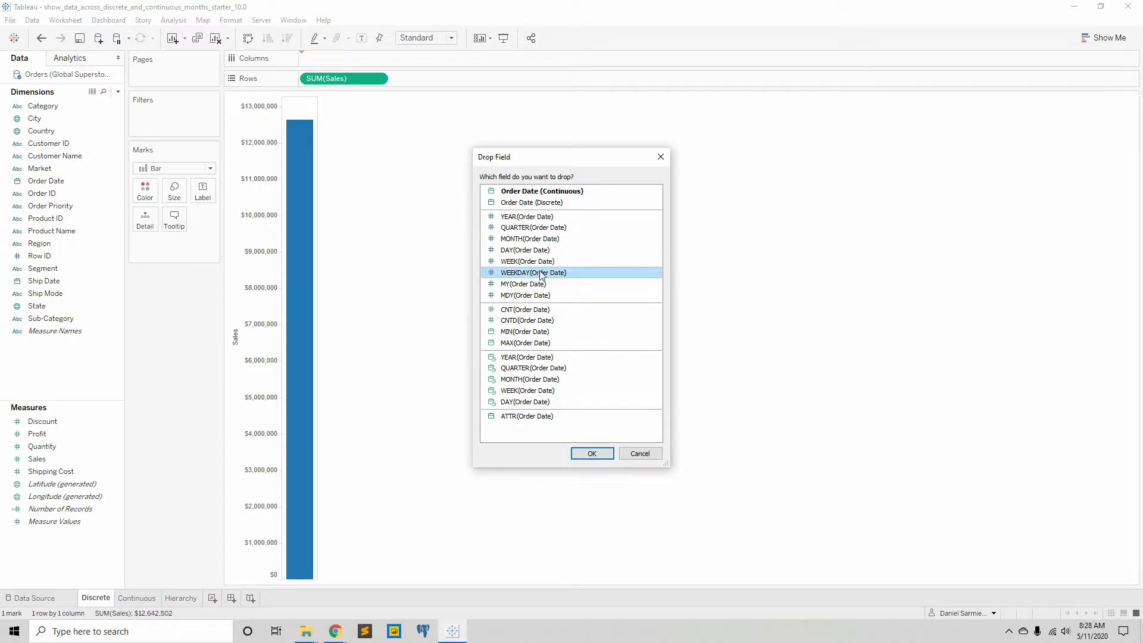
left_click(592, 454)
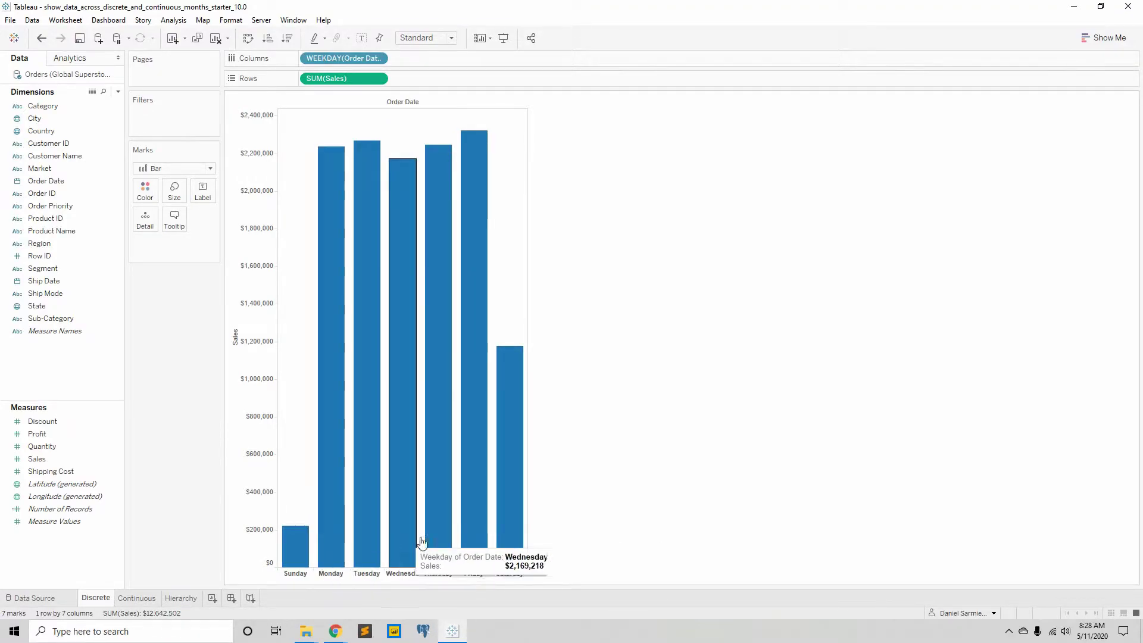
- On the Hierarchy sheet, create a custom date from Order Date named Discrete Years, with Years detail as a date part
left_click(182, 599)
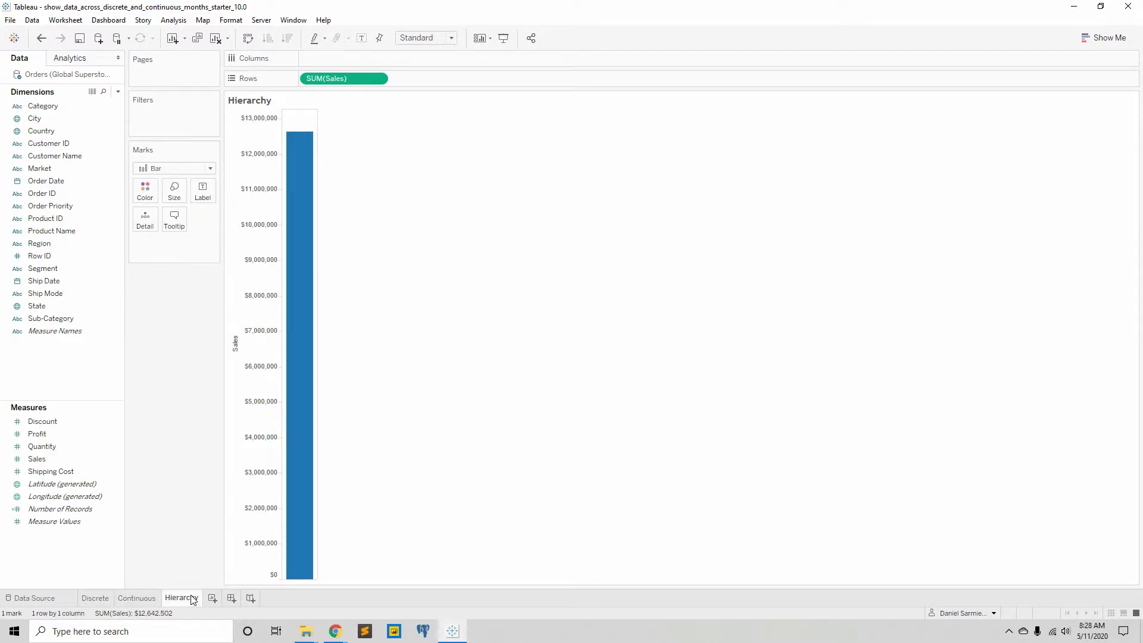
right_click(40, 183)
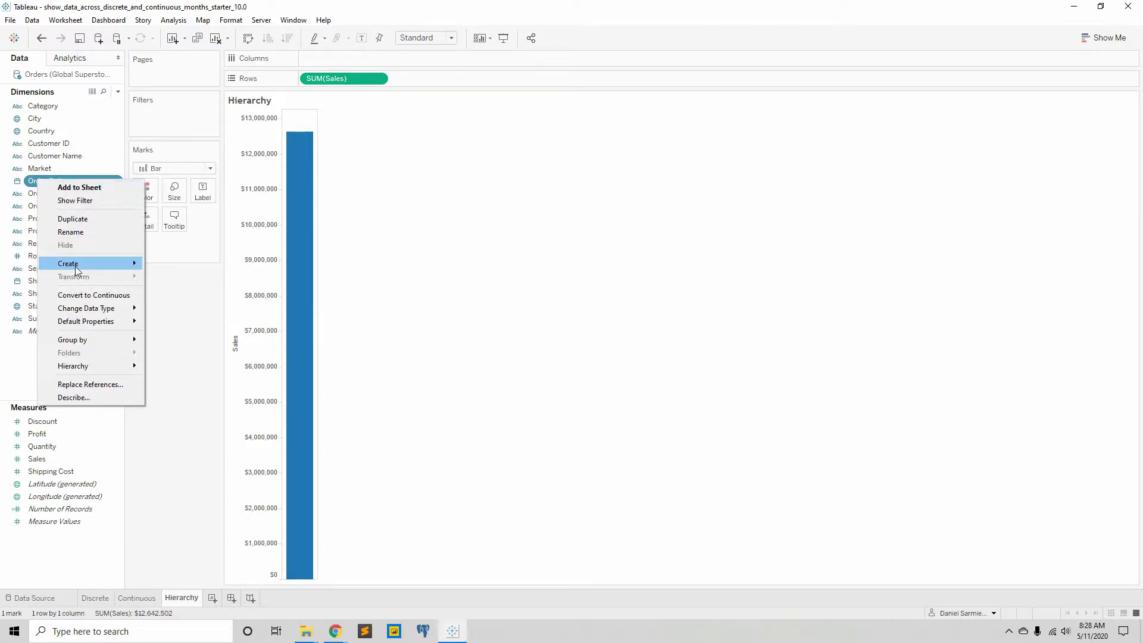
mouse_move(75, 265)
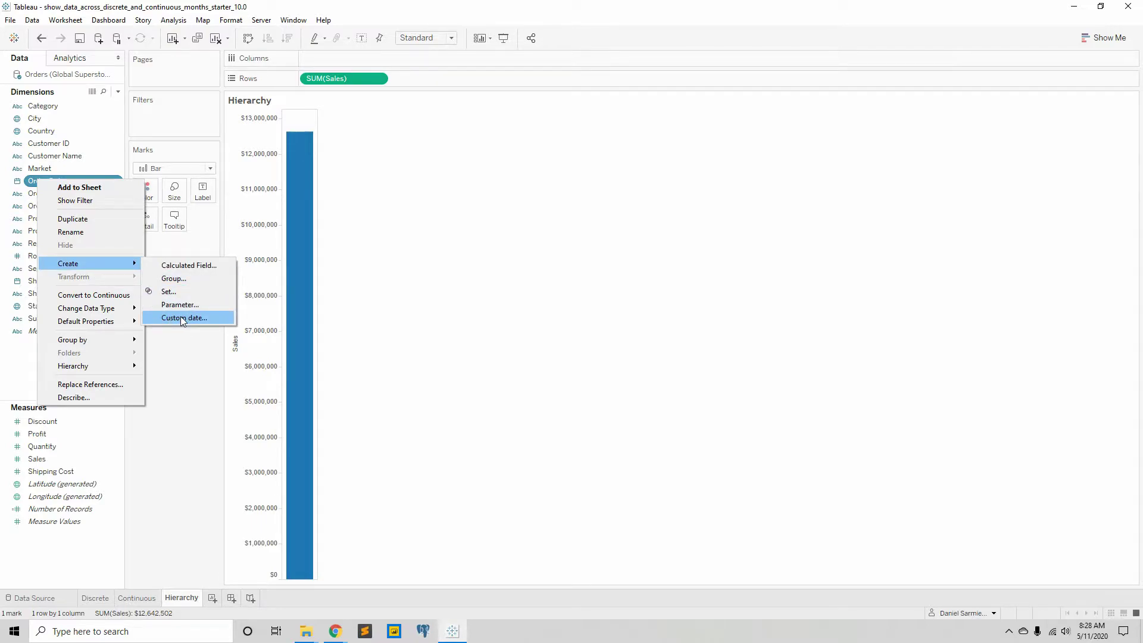
left_click(211, 319)
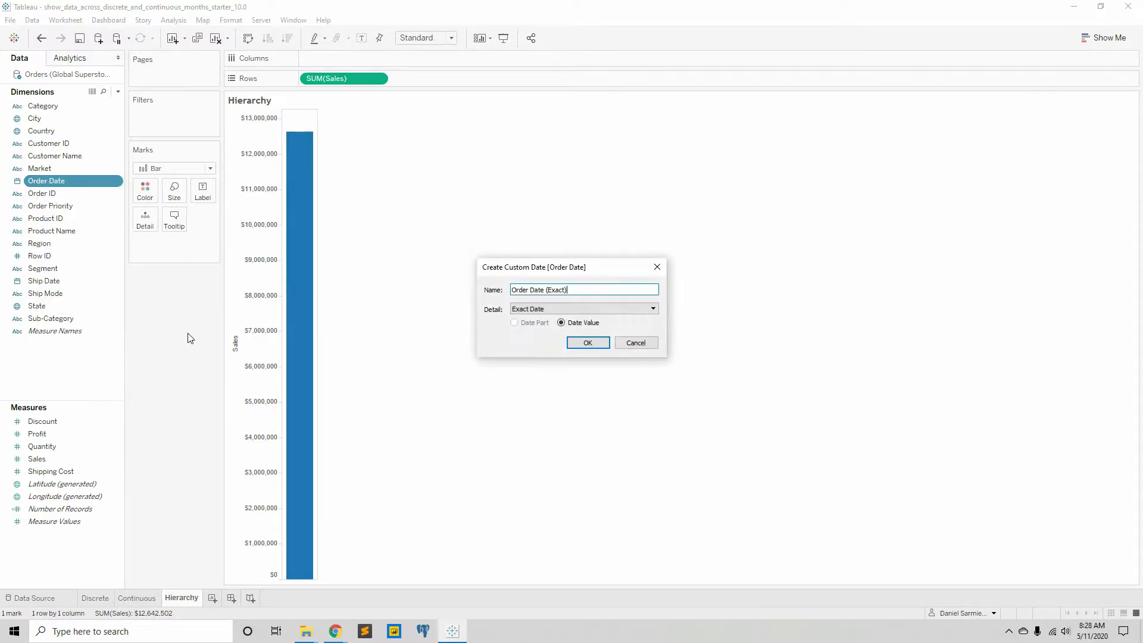
left_click(546, 312)
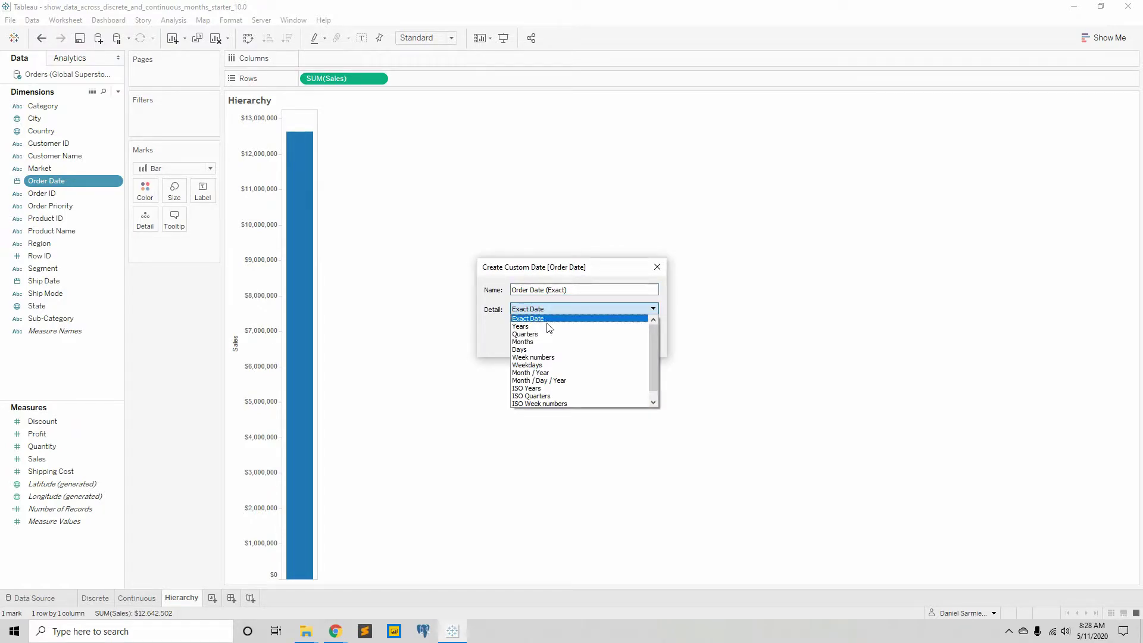
left_click(548, 327)
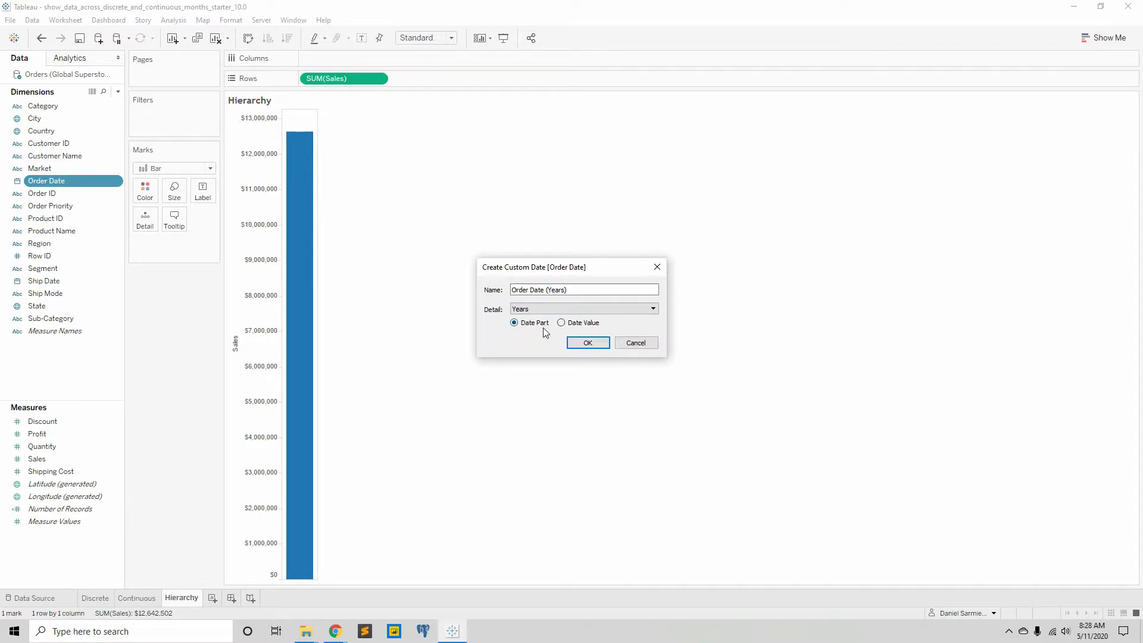
left_click_drag(595, 289, 463, 295)
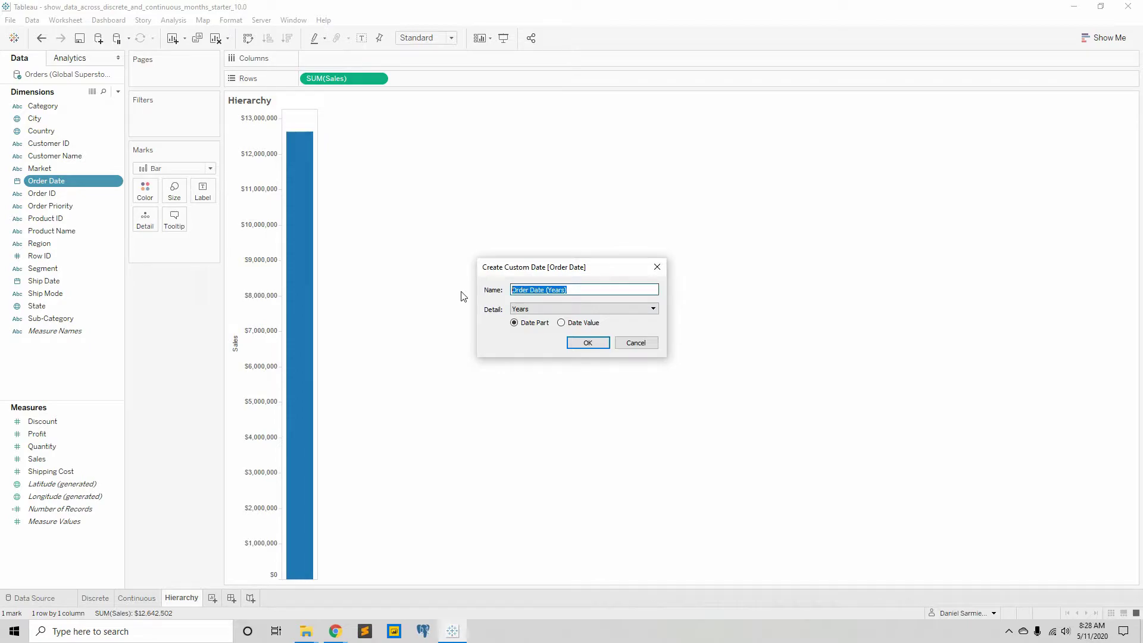
type("Disc")
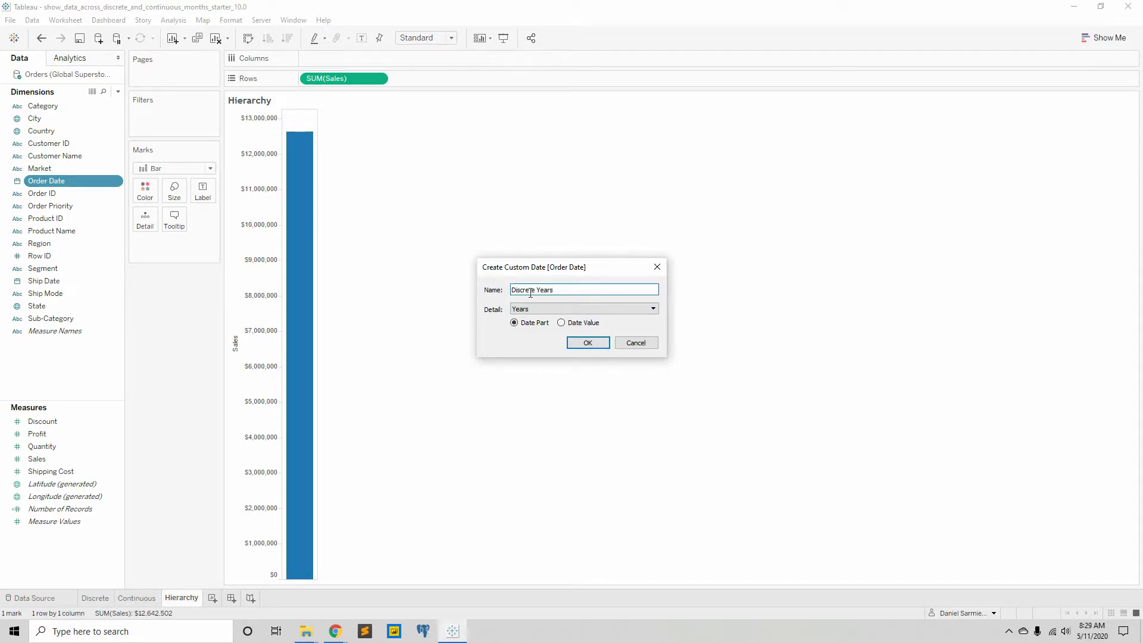
left_click(583, 342)
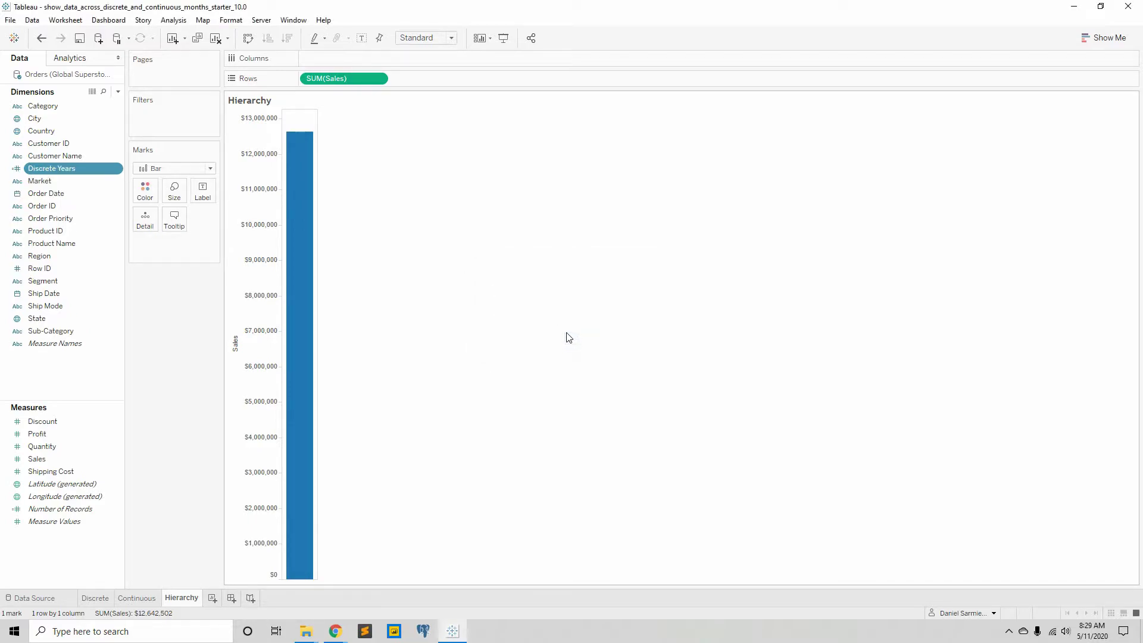
- Create a second custom date from Order Date named Discrete Weekdays, with Weekdays detail as a date part
right_click(42, 196)
mouse_move(119, 278)
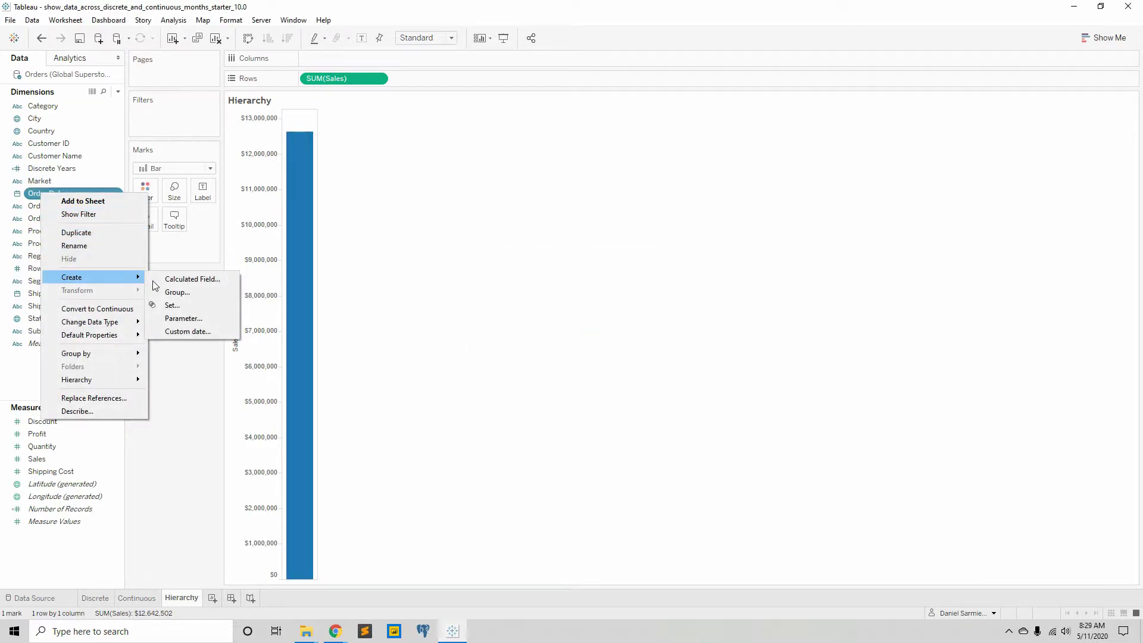
left_click(176, 332)
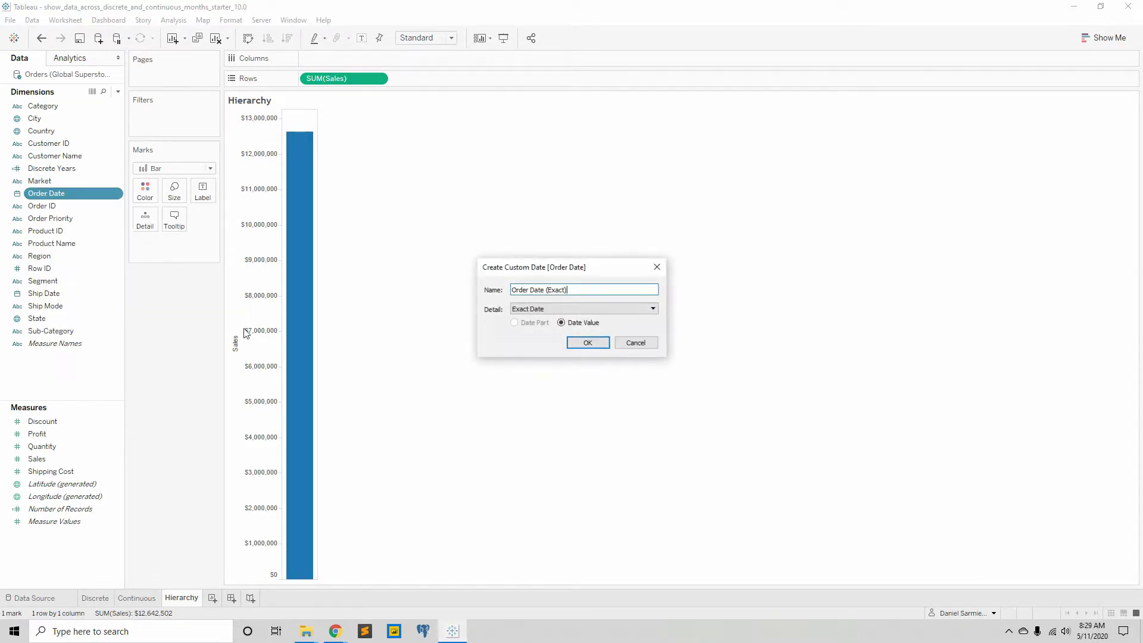
left_click(611, 310)
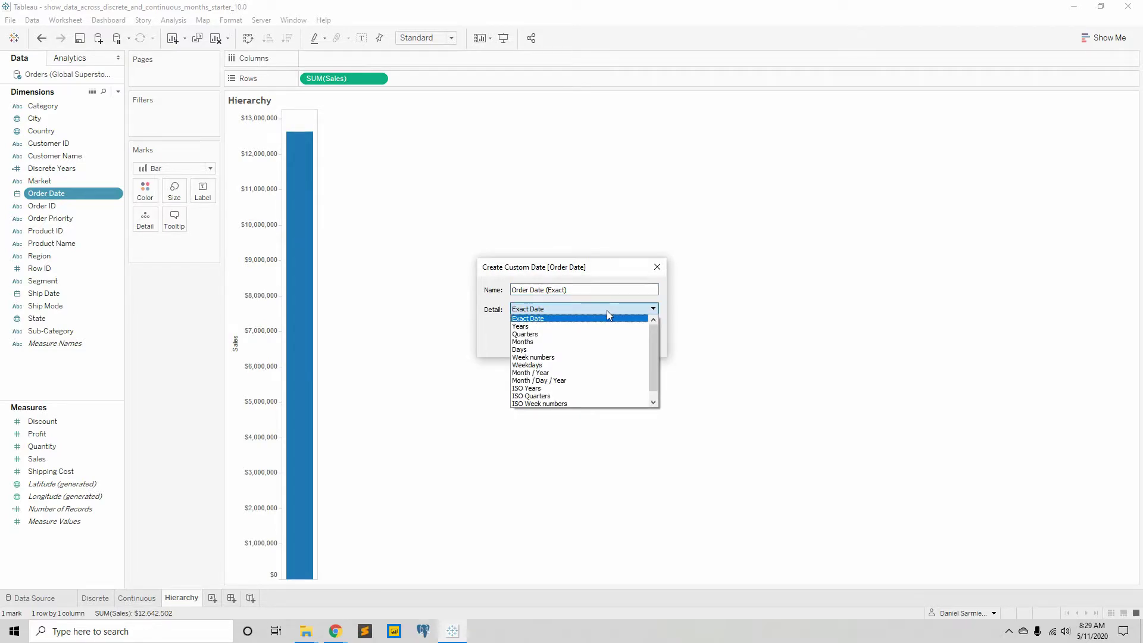
left_click(598, 366)
left_click_drag(584, 294, 462, 298)
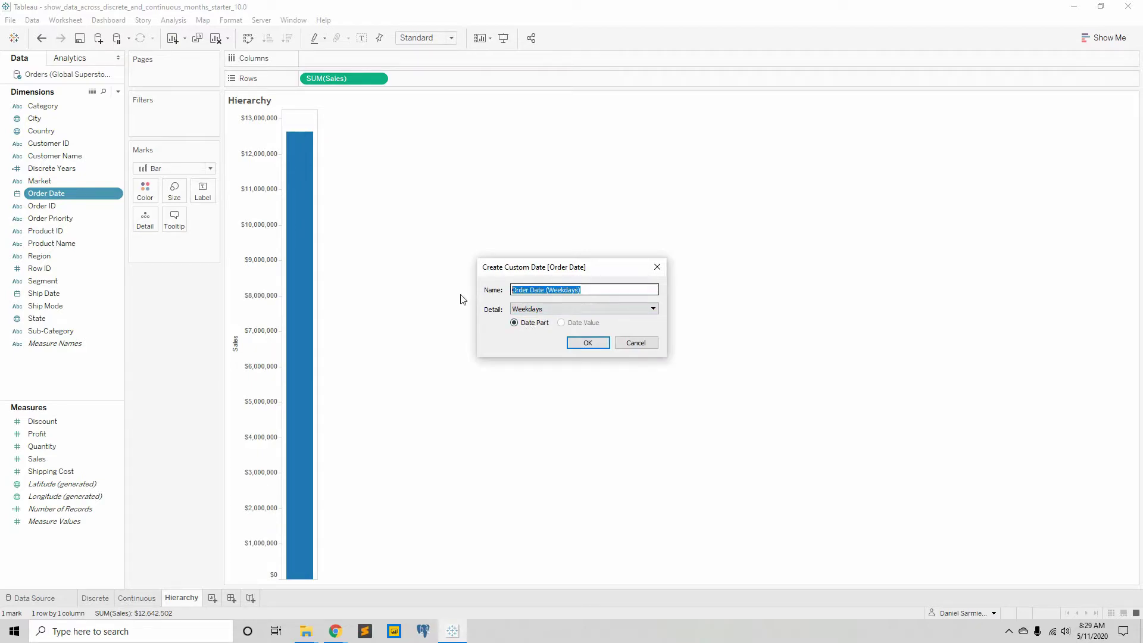
type("Disc")
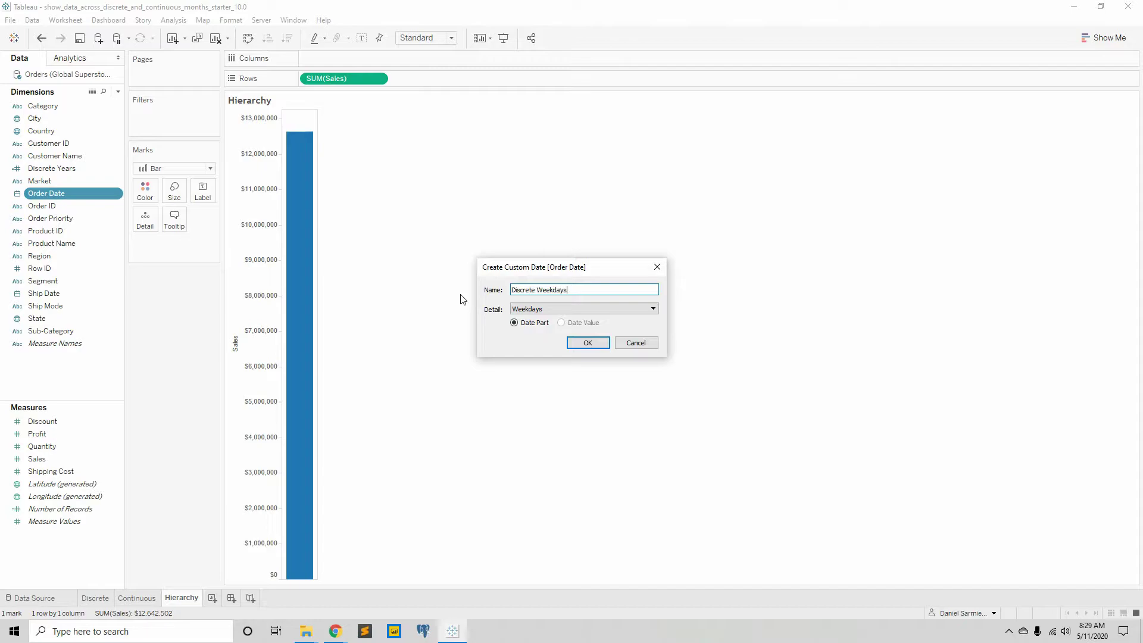
key("Return")
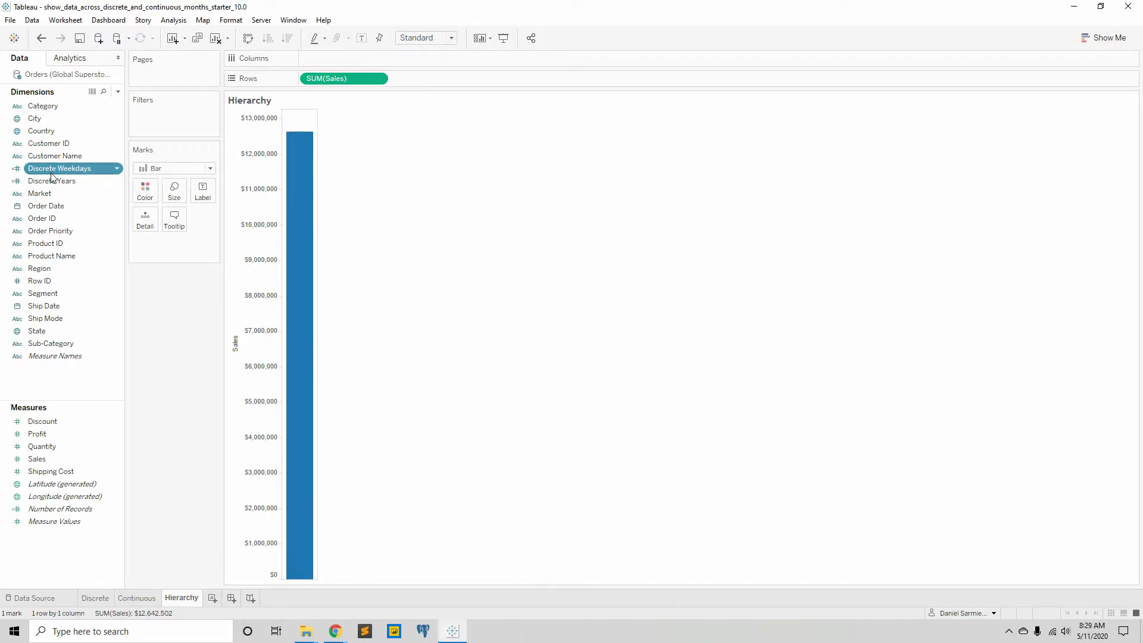
- Combine Discrete Years and Discrete Weekdays into a hierarchy named Discrete Hierarchy
left_click_drag(62, 169, 68, 176)
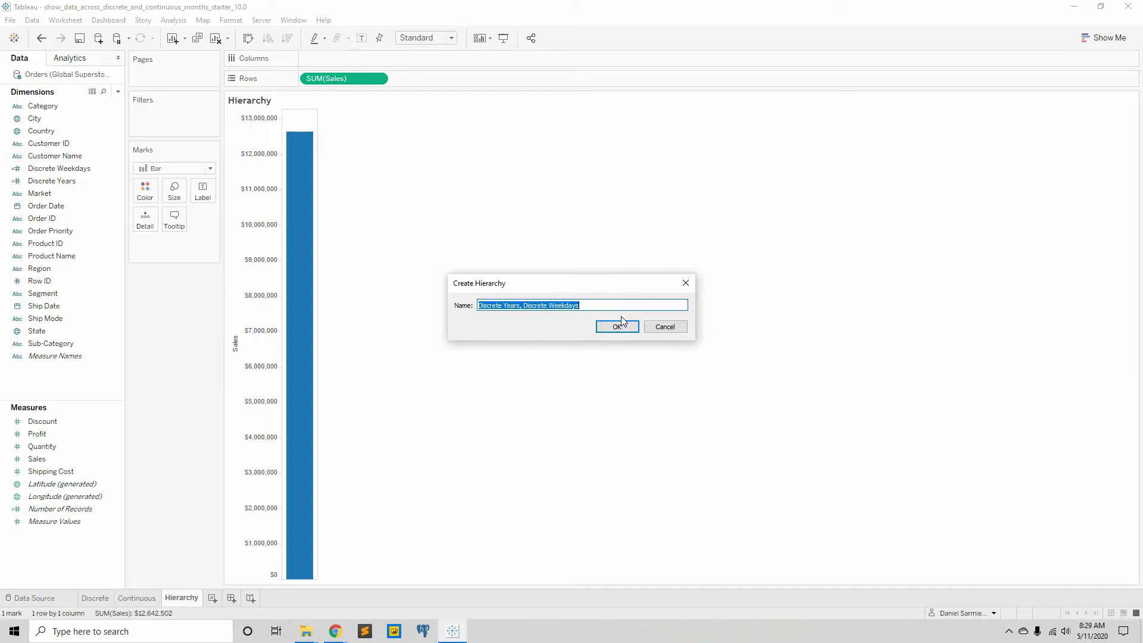
type("Discrete Hierarch")
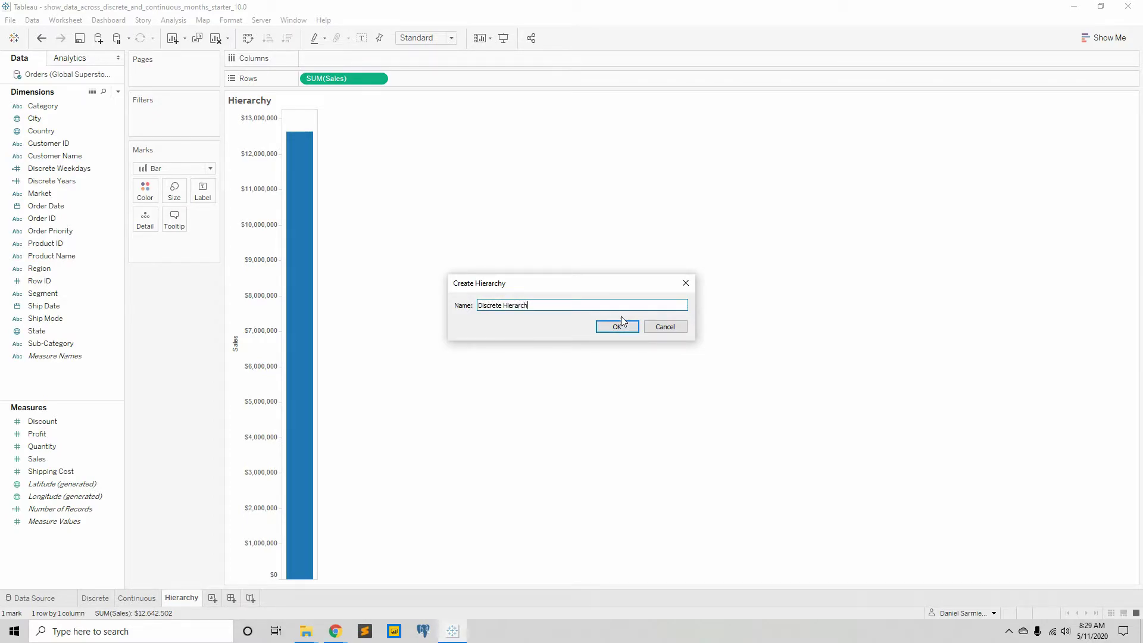
type("y")
left_click(621, 322)
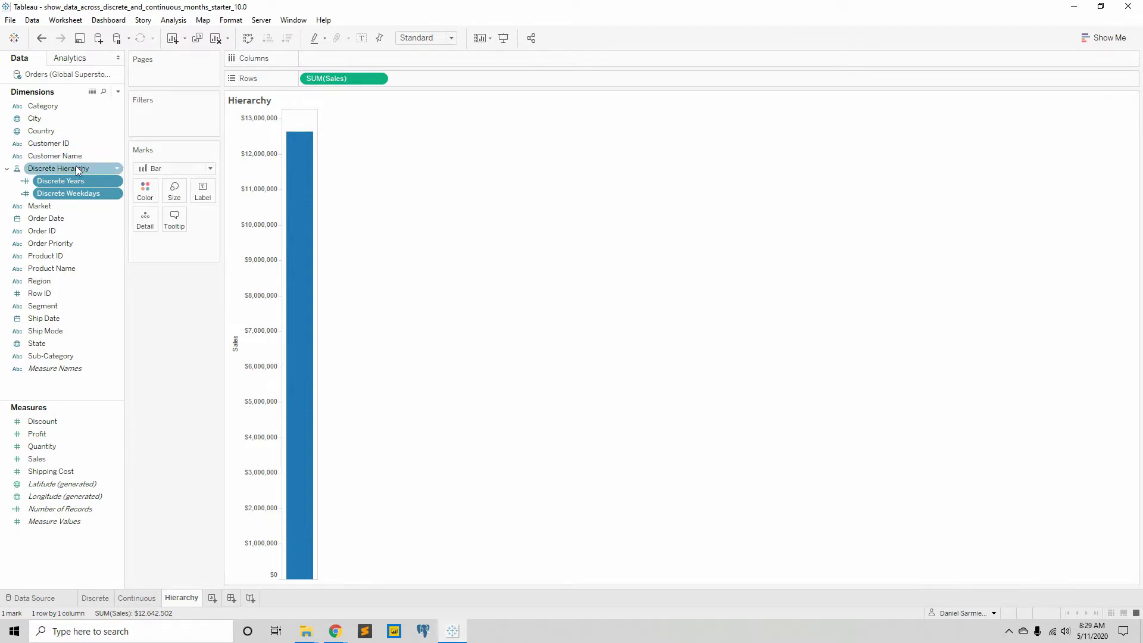
- Add Discrete Hierarchy to Columns, drill down to Discrete Weekdays and collapse it back to Discrete Years
left_click_drag(45, 169, 359, 55)
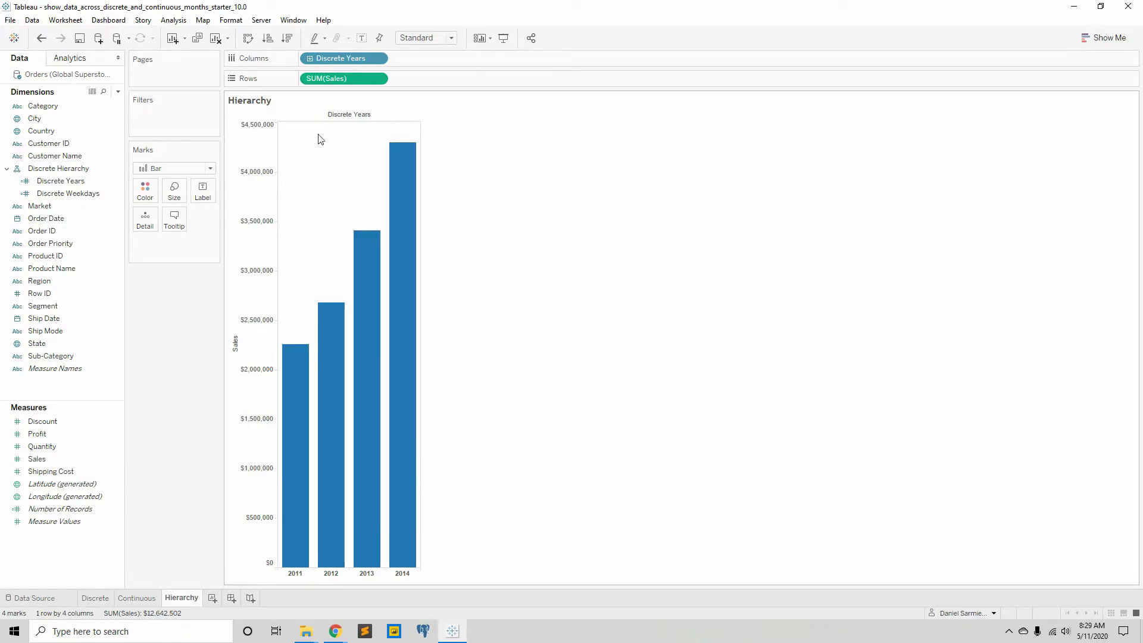
left_click(310, 58)
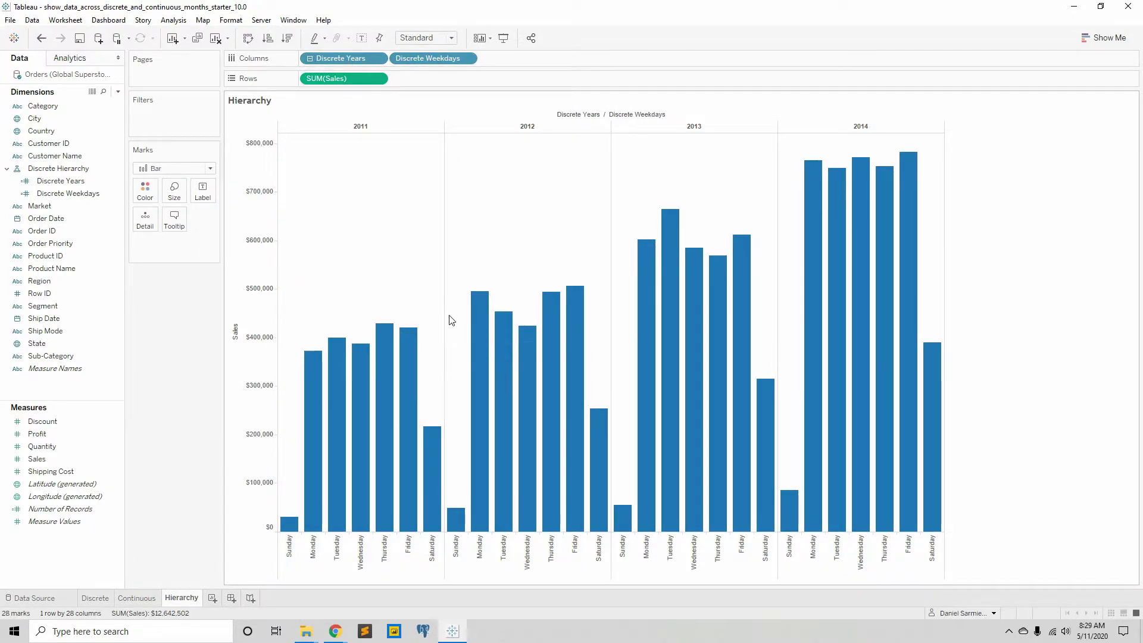
mouse_move(387, 493)
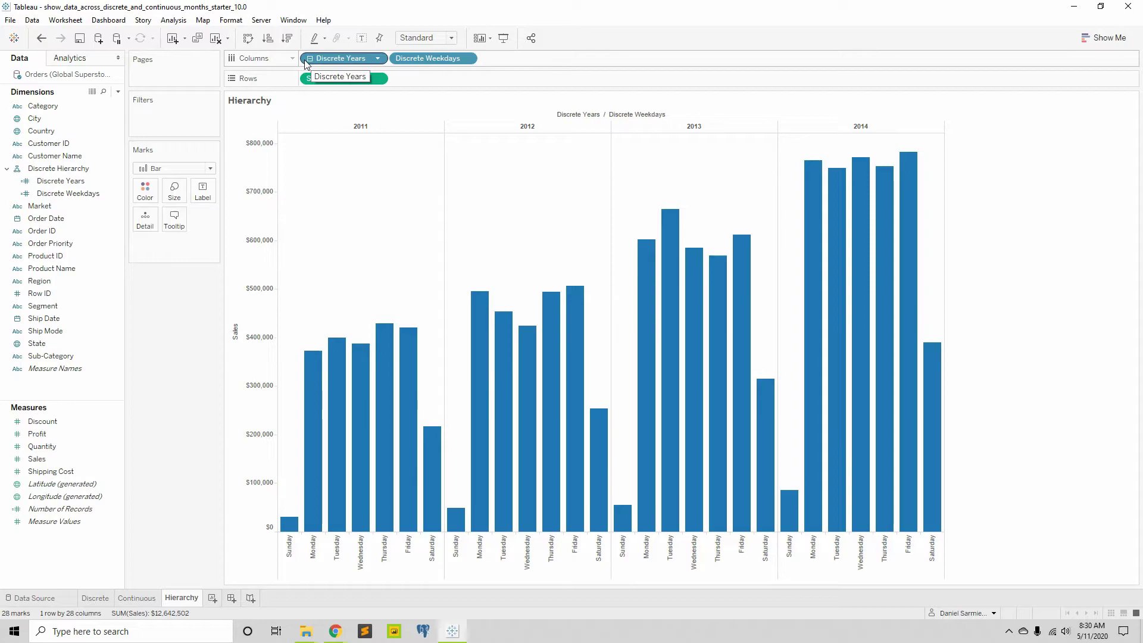
left_click(309, 58)
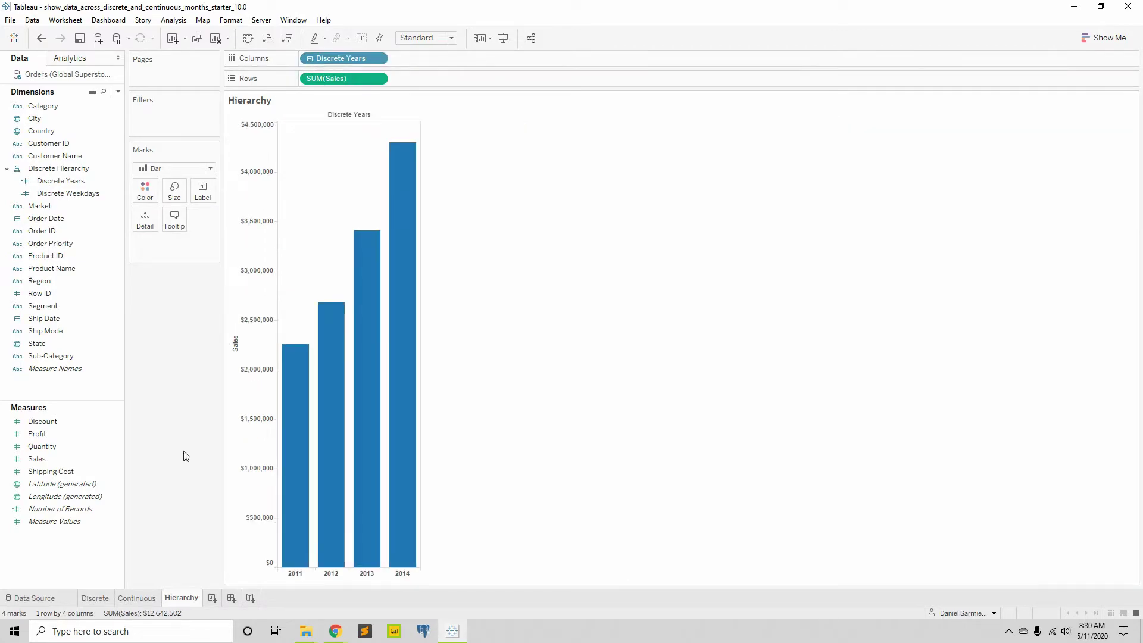
- On the Continuous sheet, collapse Discrete Hierarchy in the field list and add SUM(Sales) to Rows
left_click(136, 598)
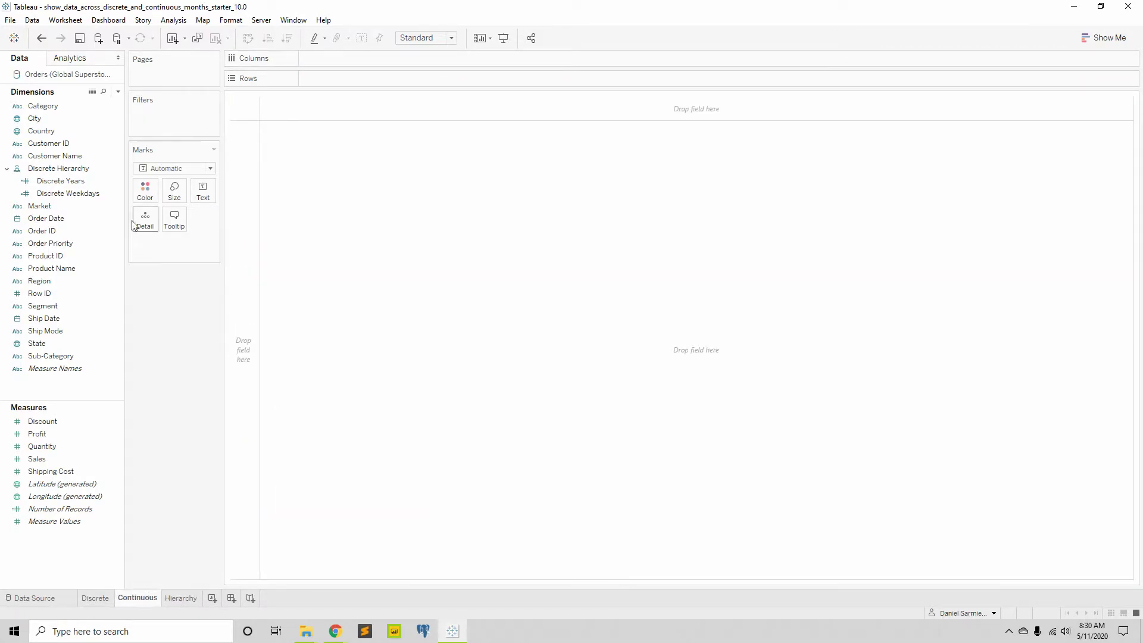
left_click(7, 168)
left_click_drag(56, 194, 338, 70)
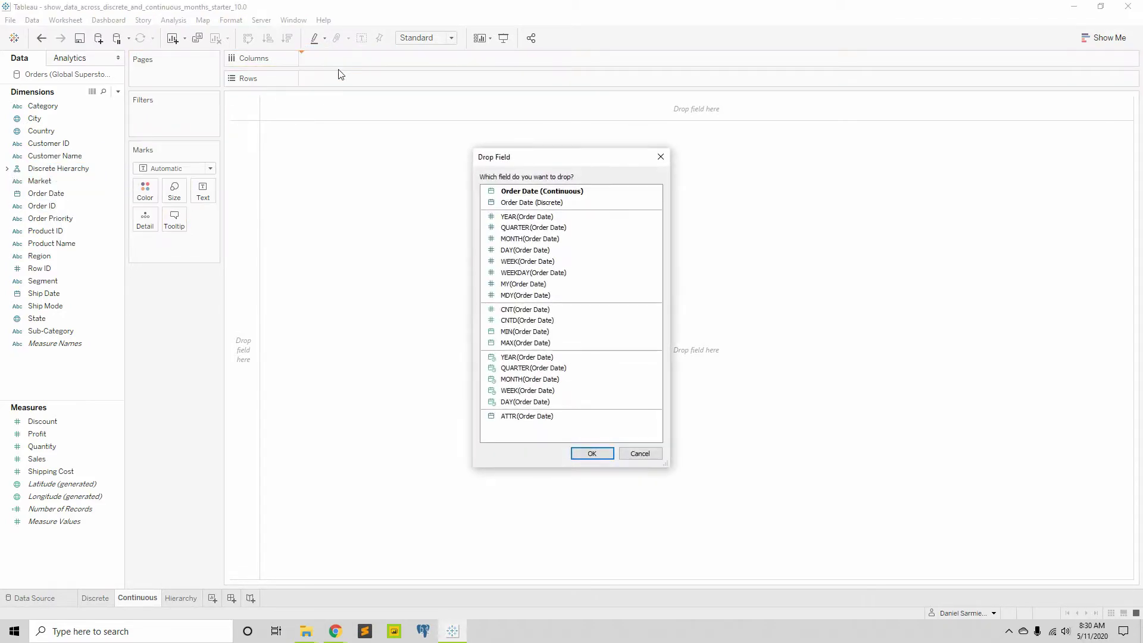
left_click(660, 156)
left_click_drag(36, 459, 349, 81)
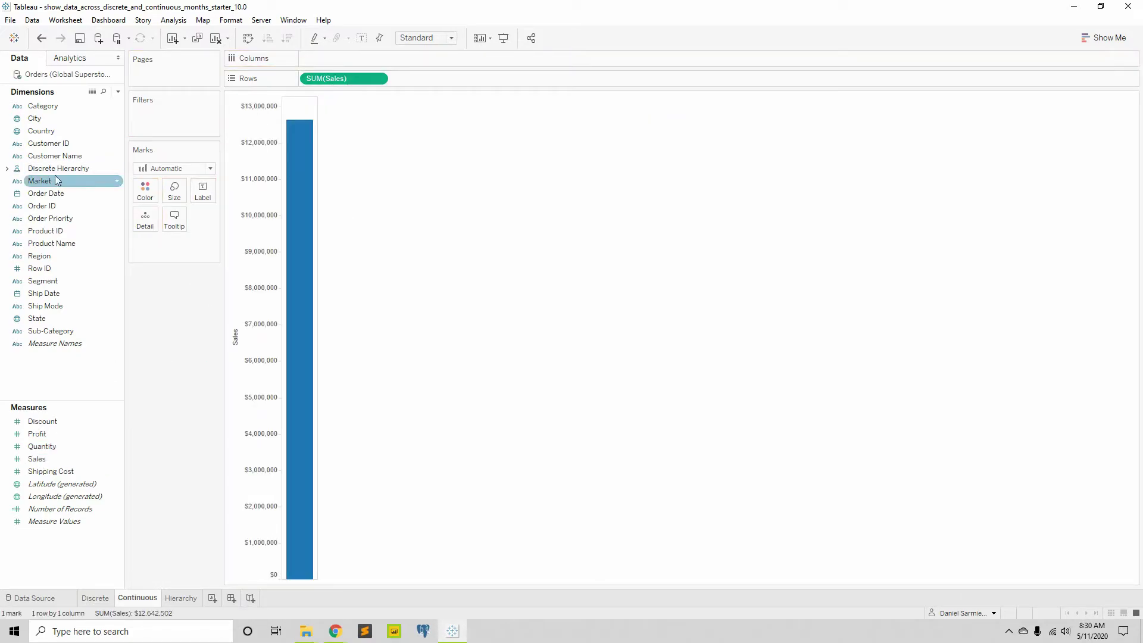
- Add Order Date to Columns as the continuous YEAR(Order Date)
left_click_drag(46, 193, 349, 63)
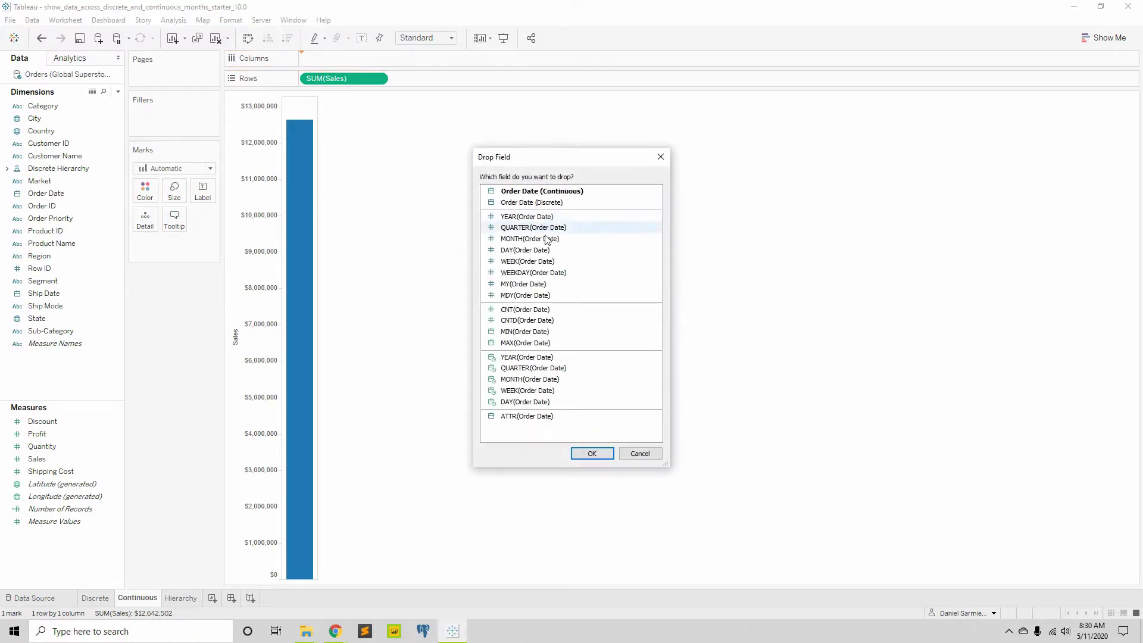
left_click(539, 357)
left_click(591, 454)
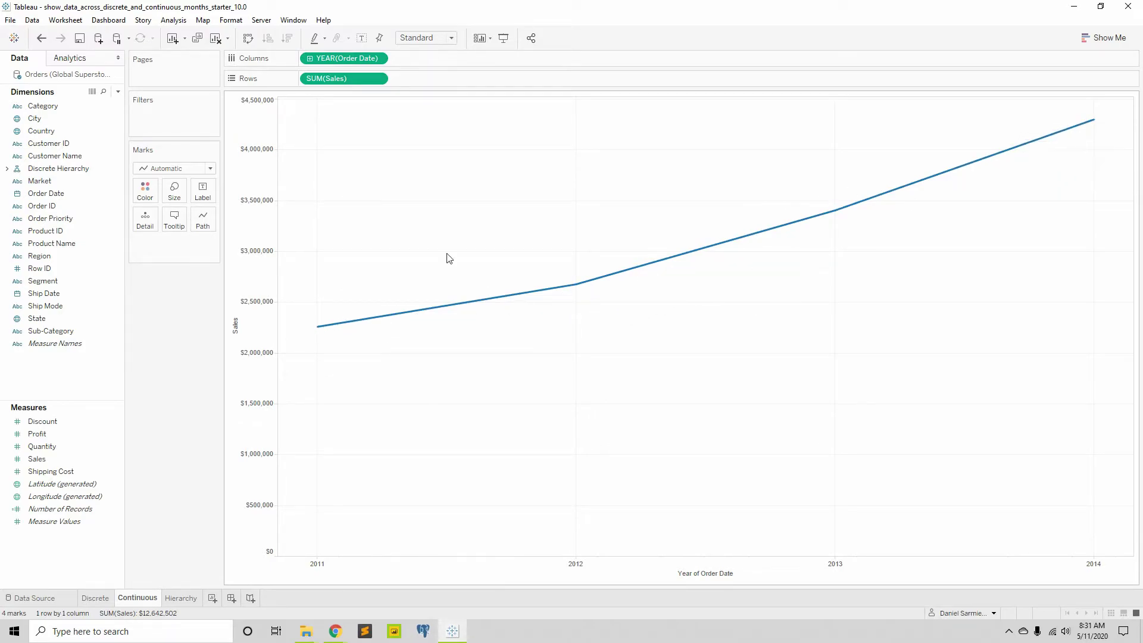
- Drill the continuous Order Date in Columns down from year through quarter, month and week to day
left_click(310, 59)
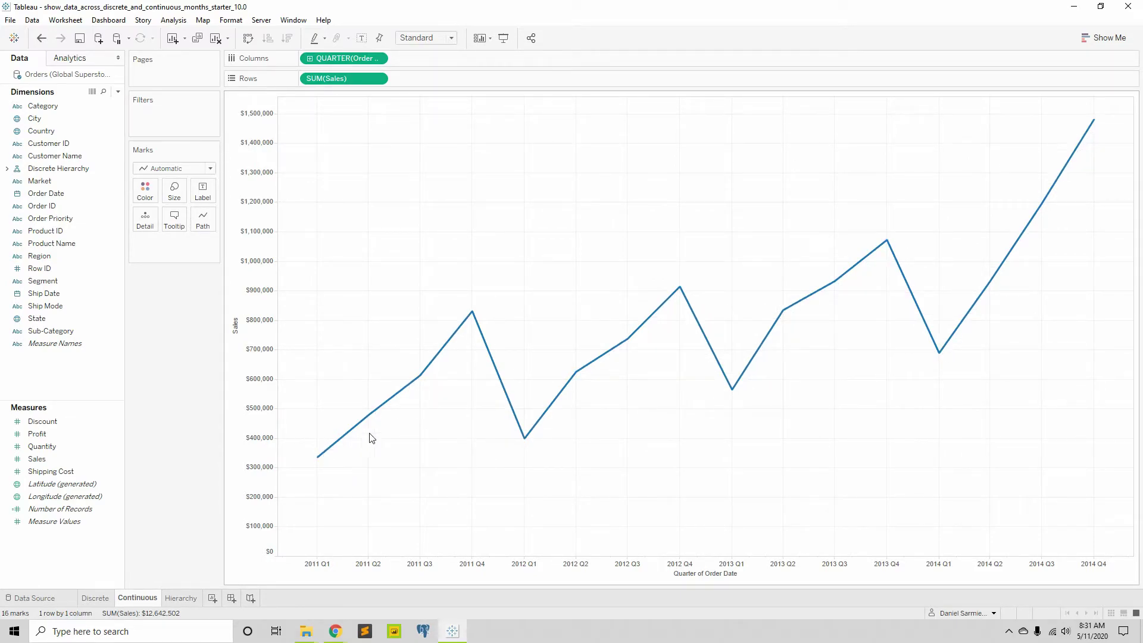
left_click(310, 58)
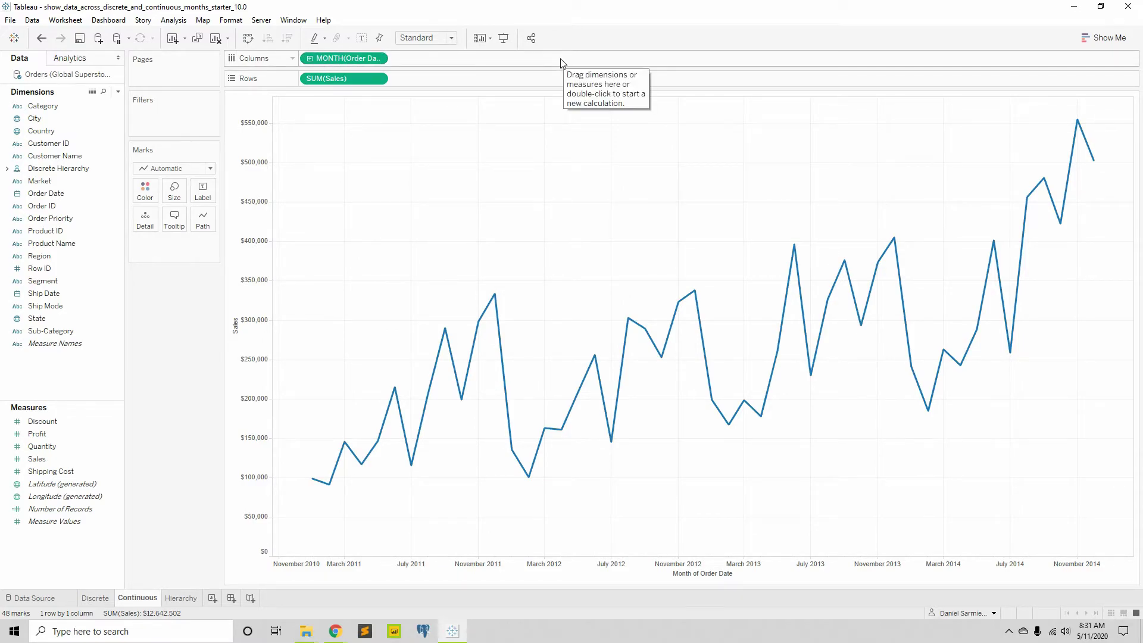
mouse_move(320, 484)
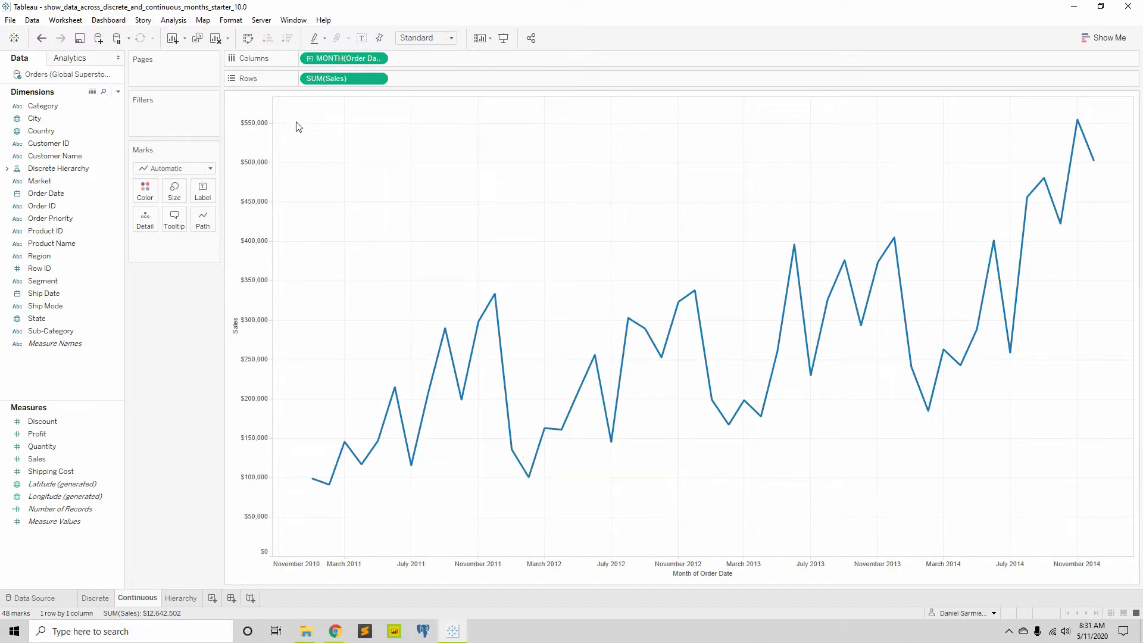
left_click(310, 58)
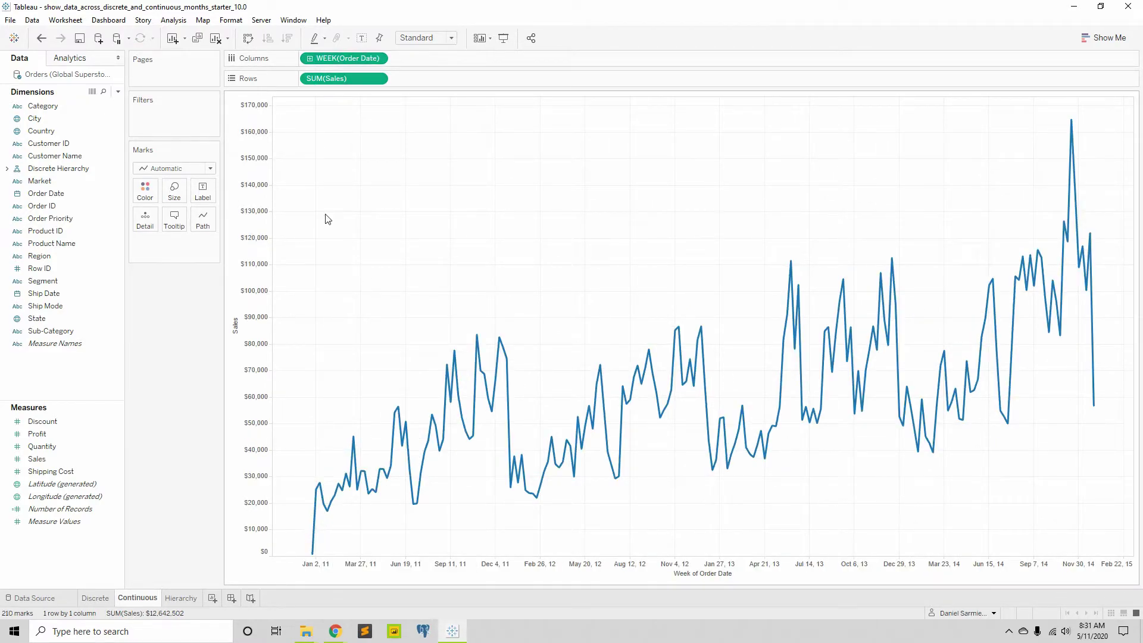
left_click(312, 60)
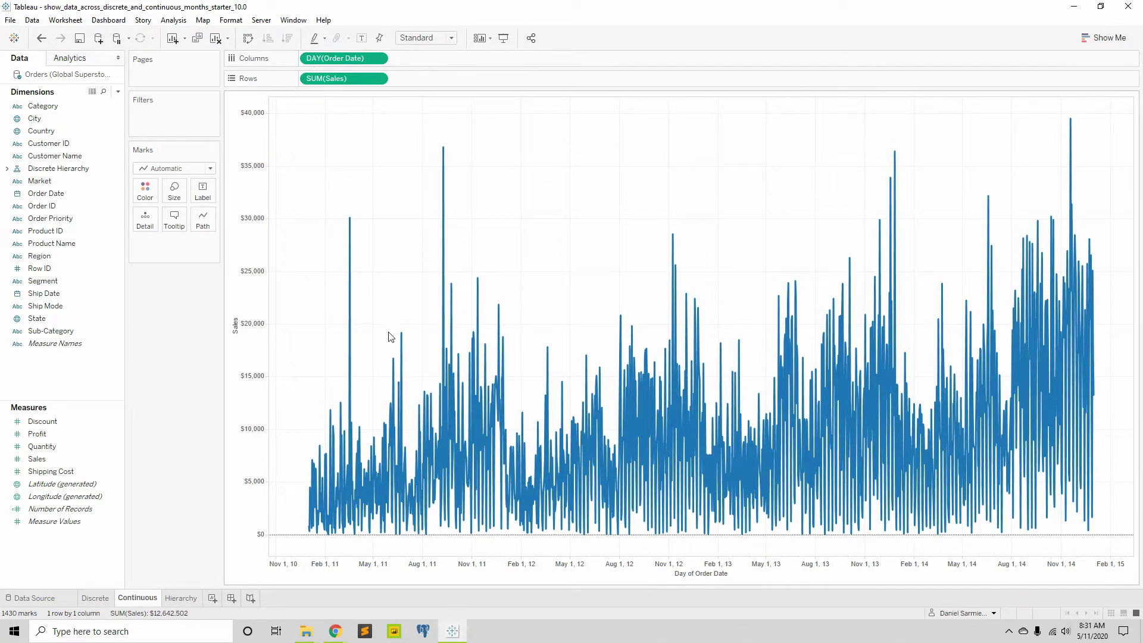
- Review the continuous date options of DAY(Order Date), keep Day, and remove the field from Columns
left_click(378, 58)
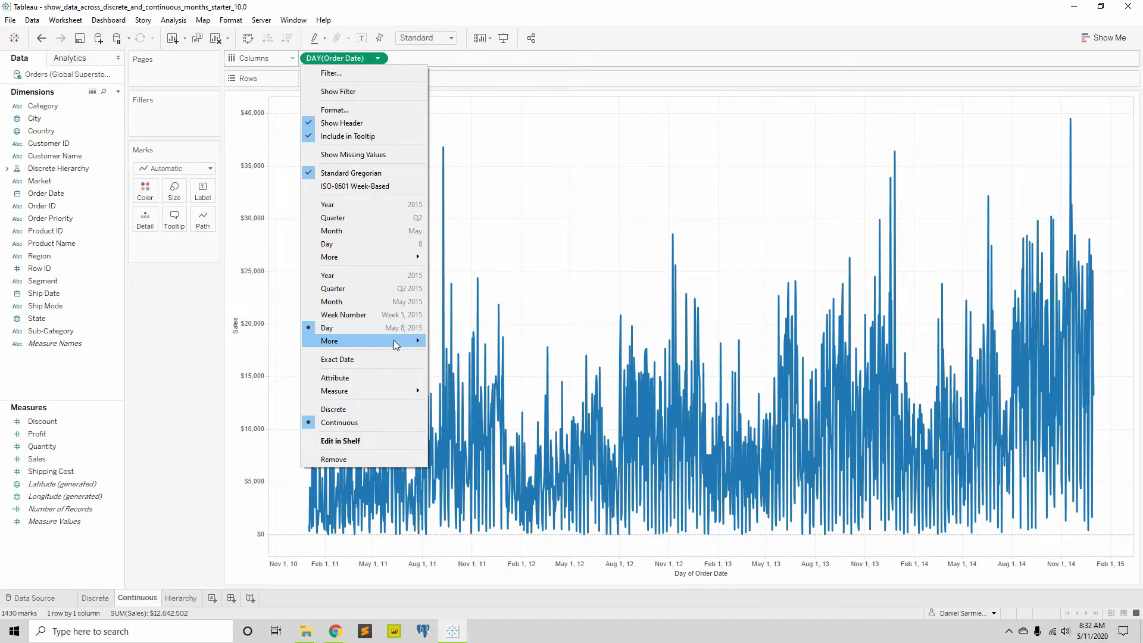
mouse_move(396, 344)
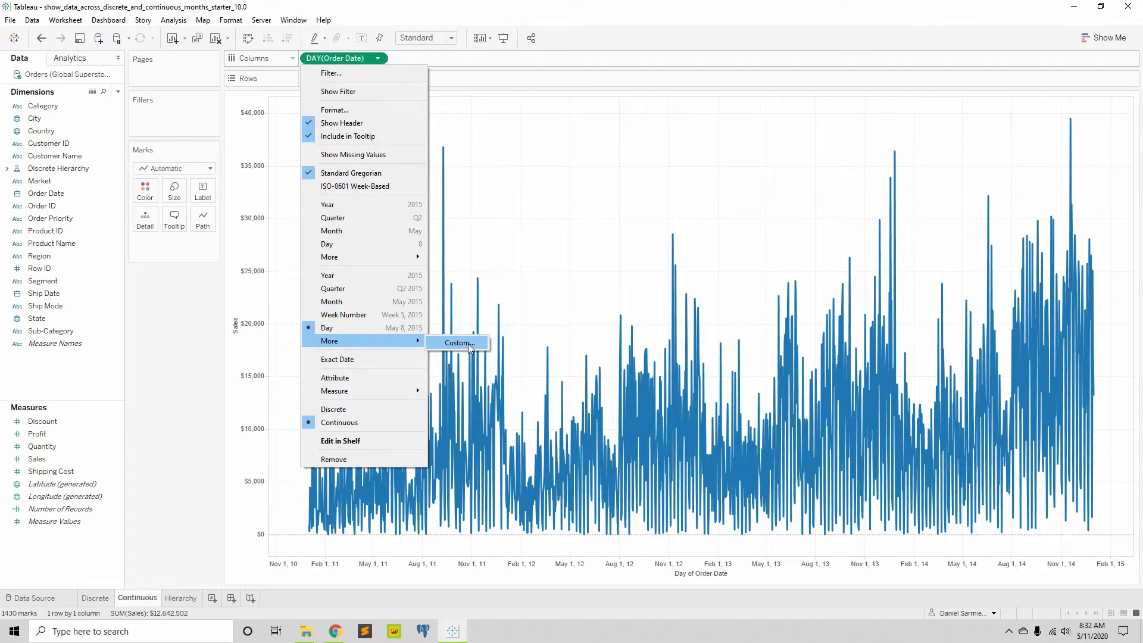
left_click(372, 328)
left_click_drag(334, 57, 191, 410)
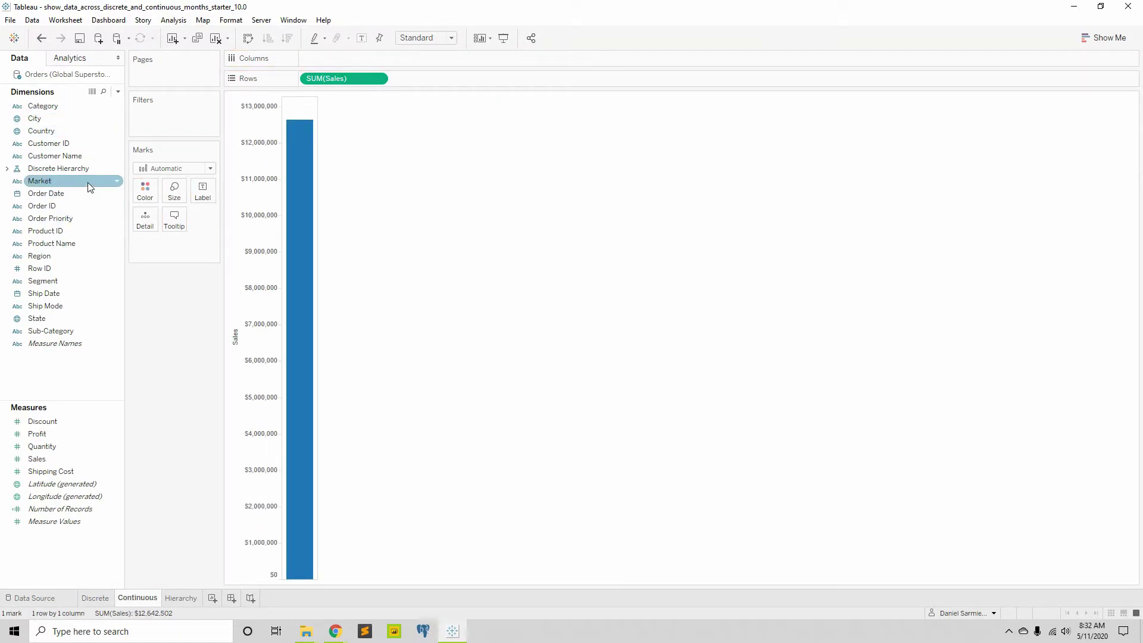
- Create a custom date from Order Date named Continuous Quarter, with Quarters detail as a date value
right_click(49, 192)
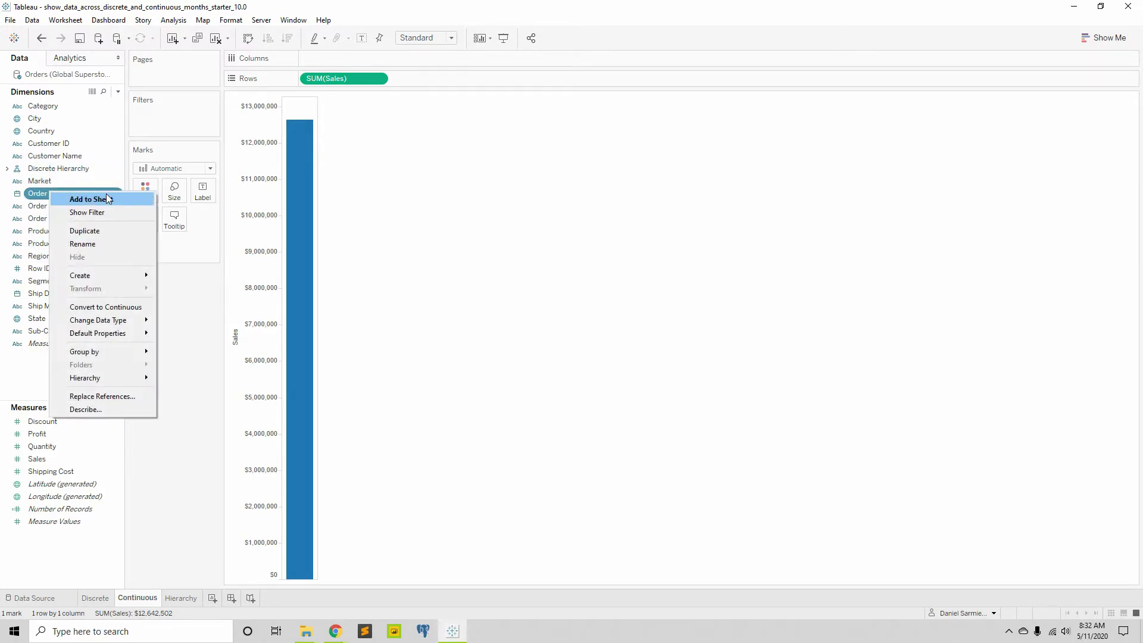
mouse_move(123, 278)
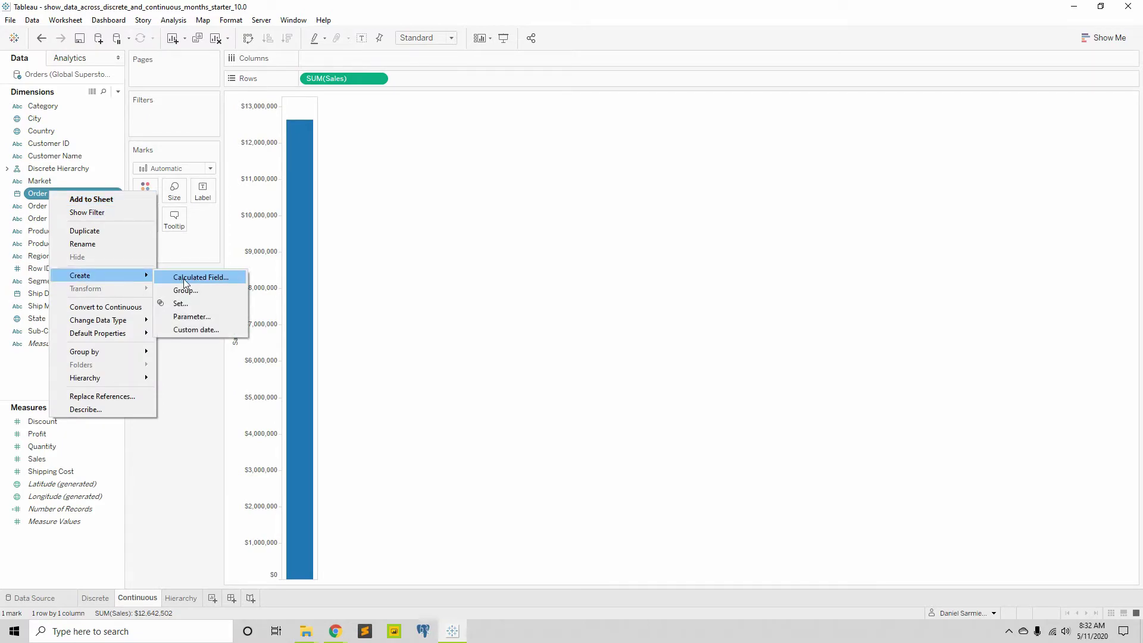
left_click(199, 330)
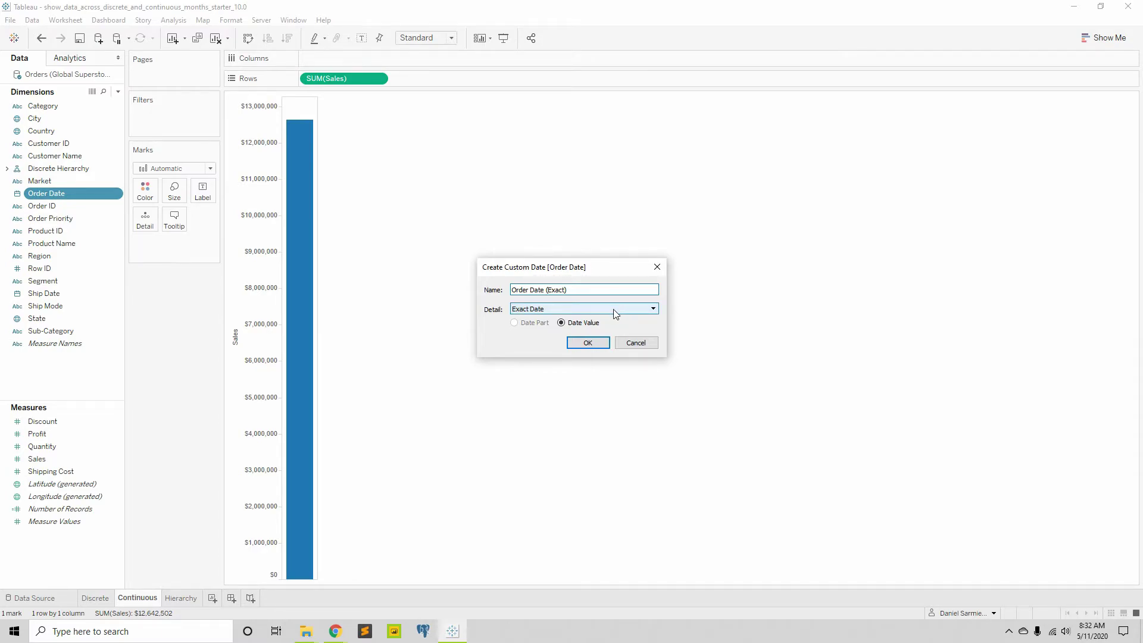
left_click(584, 310)
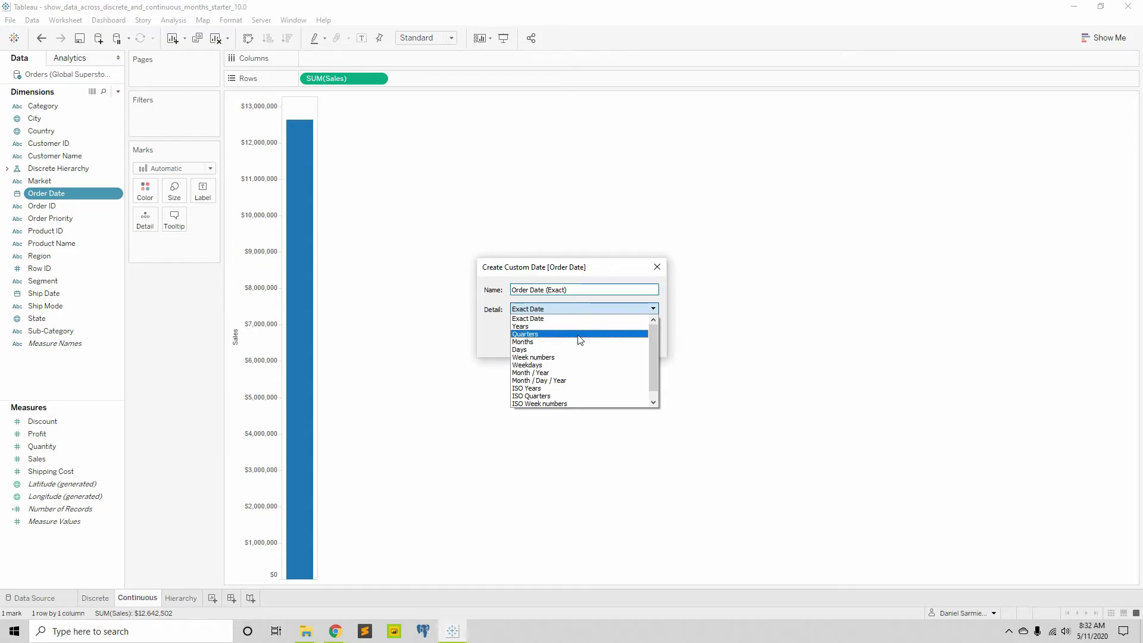
left_click(581, 334)
left_click(615, 292)
left_click_drag(615, 293, 487, 289)
type("Continuous Quarter")
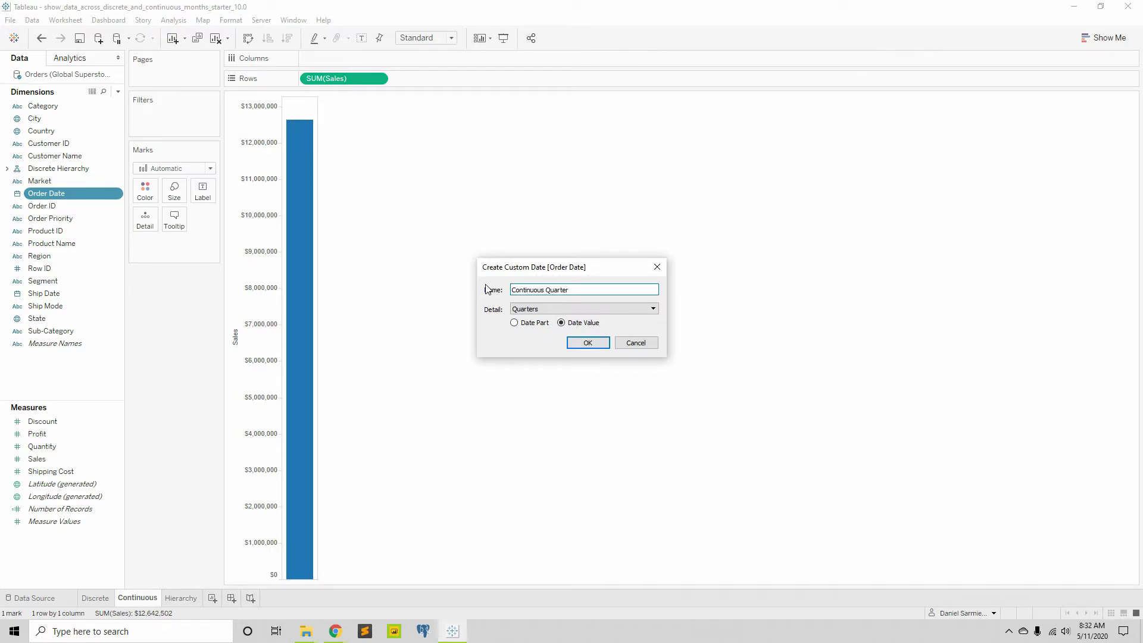
left_click(587, 343)
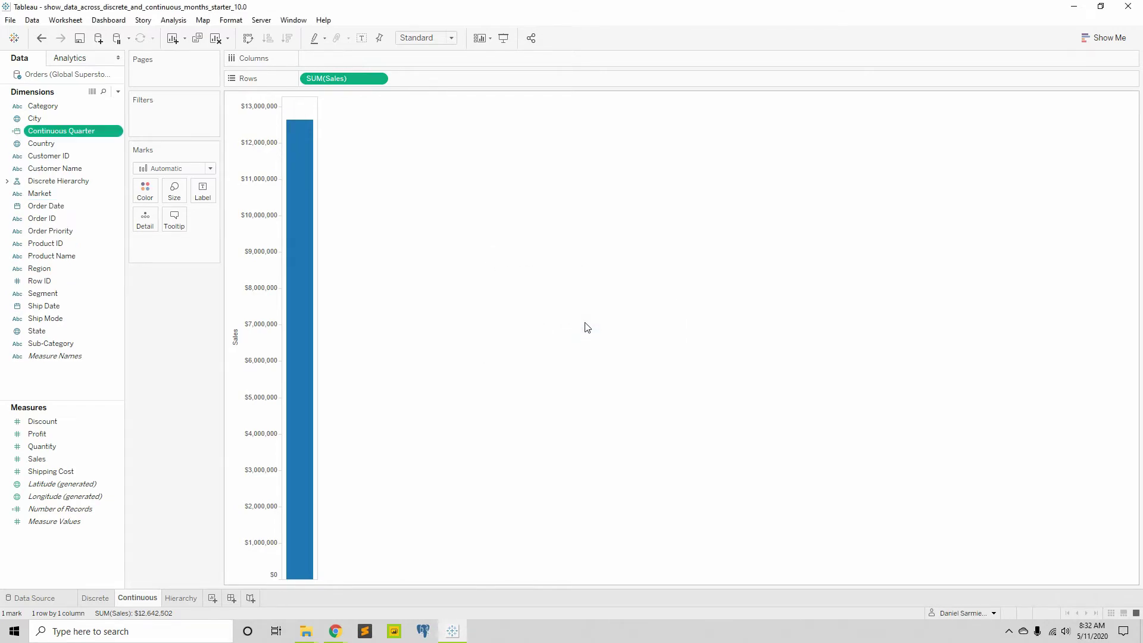
- Create a second custom date from Order Date named Continuous Months, with Months detail as a date value
right_click(46, 205)
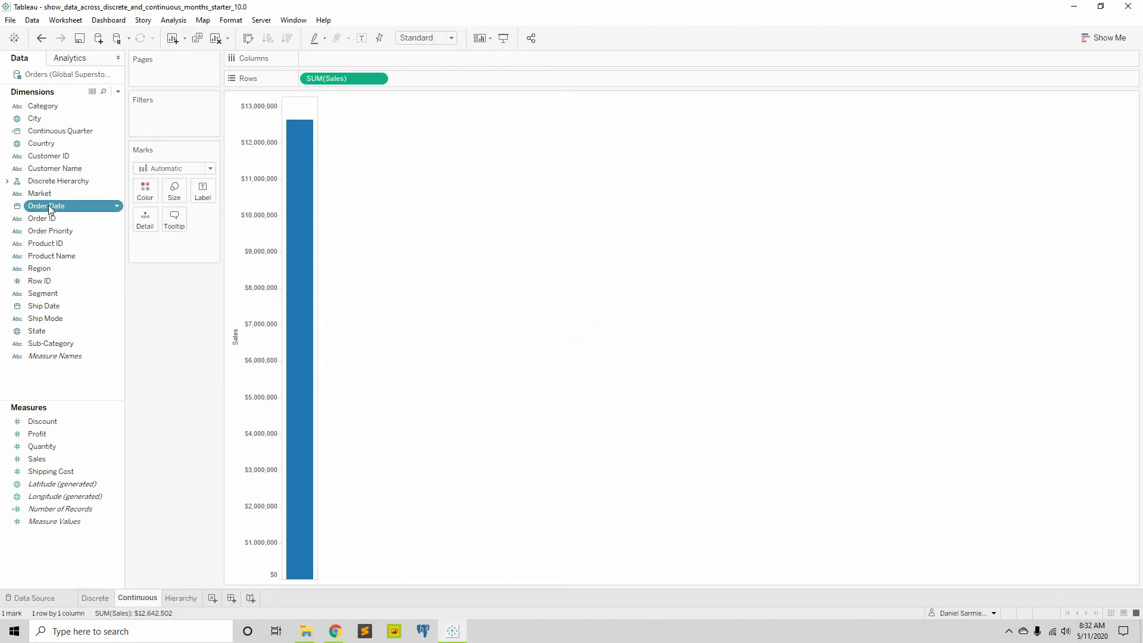
mouse_move(78, 289)
left_click(209, 349)
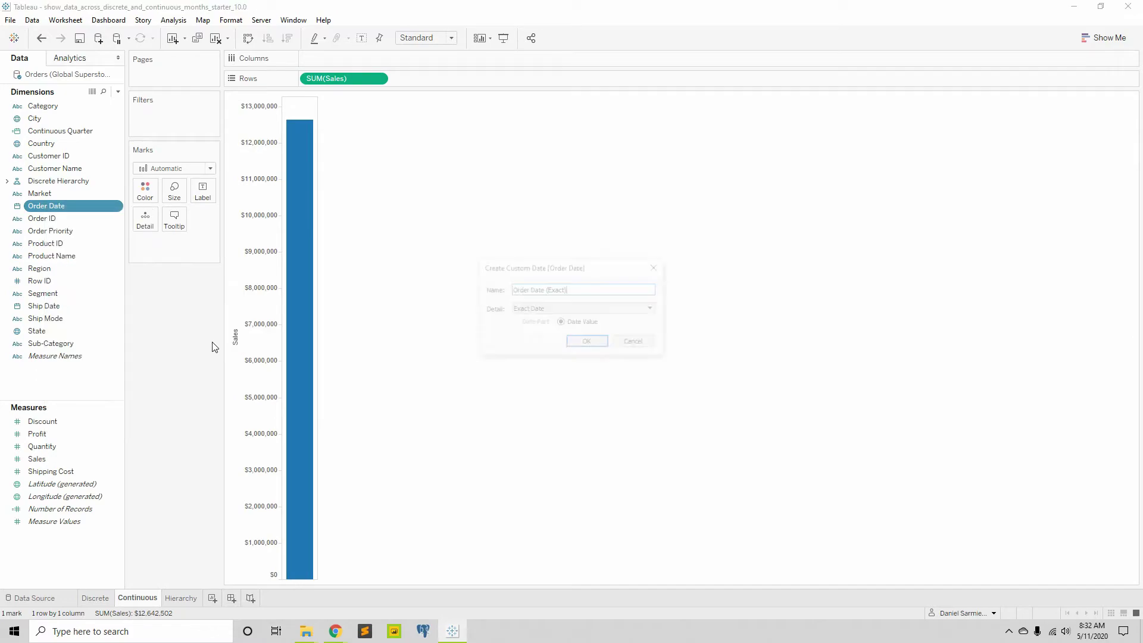
left_click(573, 307)
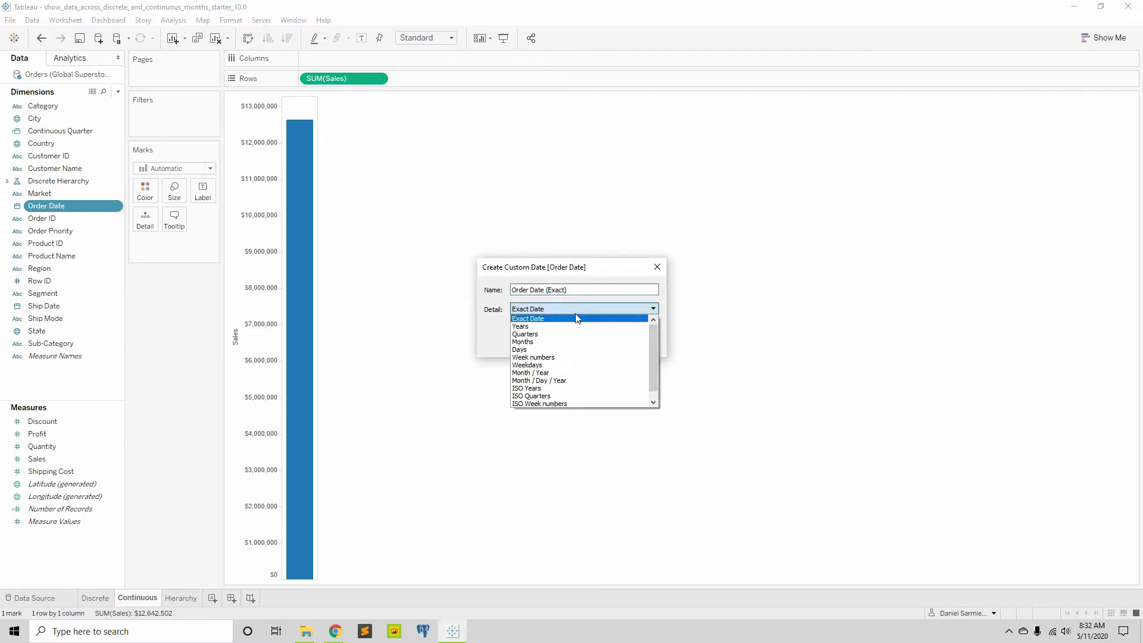
left_click(559, 343)
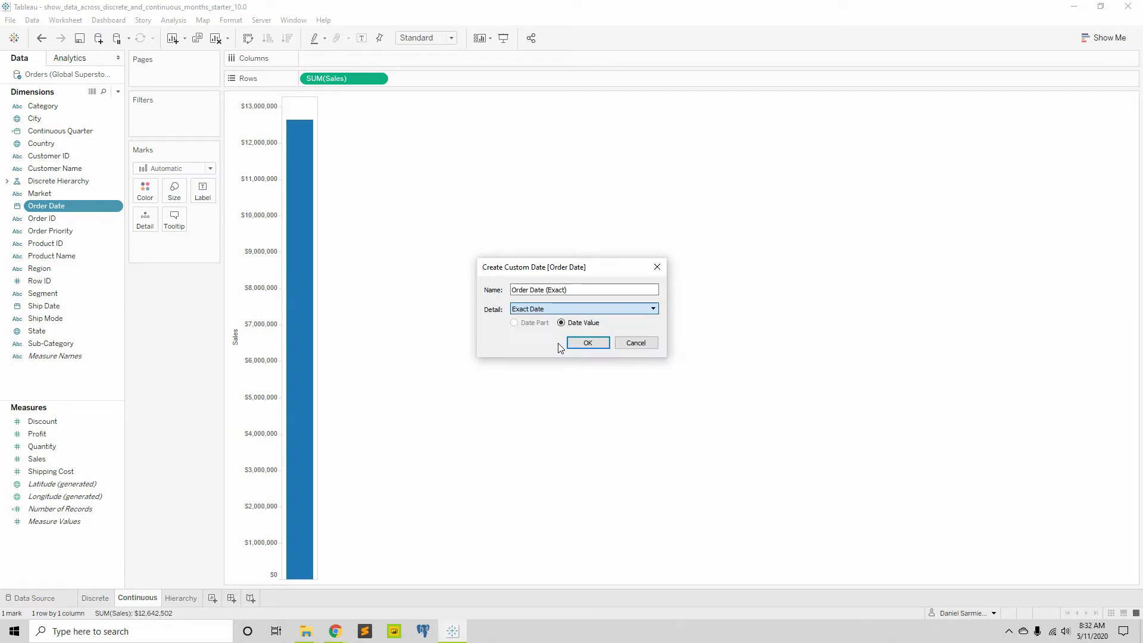
left_click(592, 288)
left_click_drag(592, 291, 454, 286)
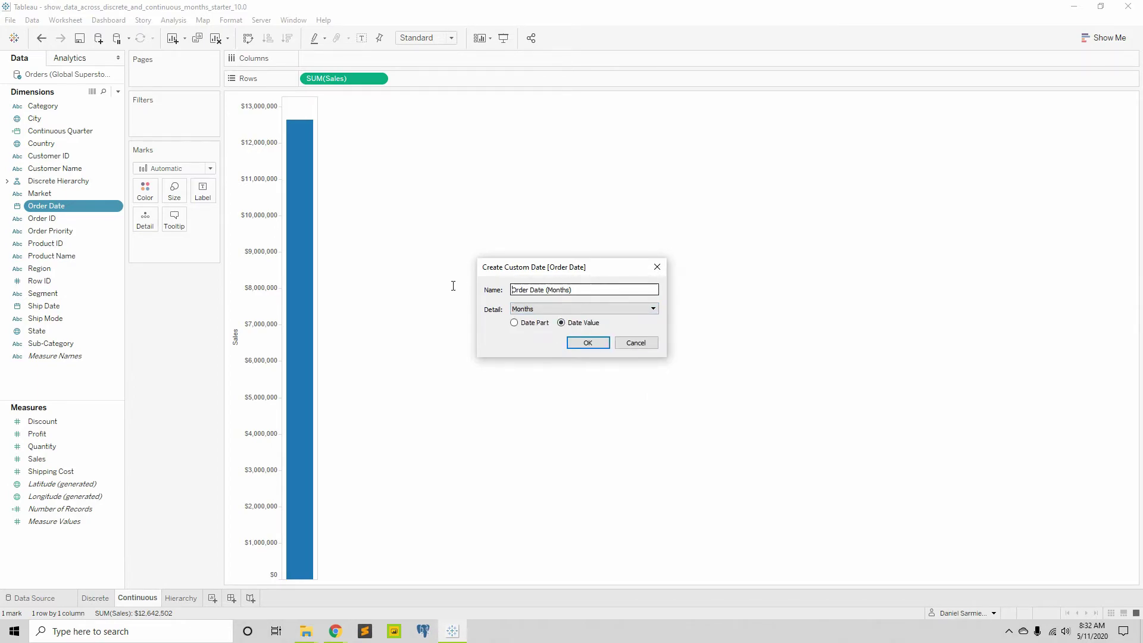
left_click_drag(590, 290, 457, 295)
type("Continuous Months")
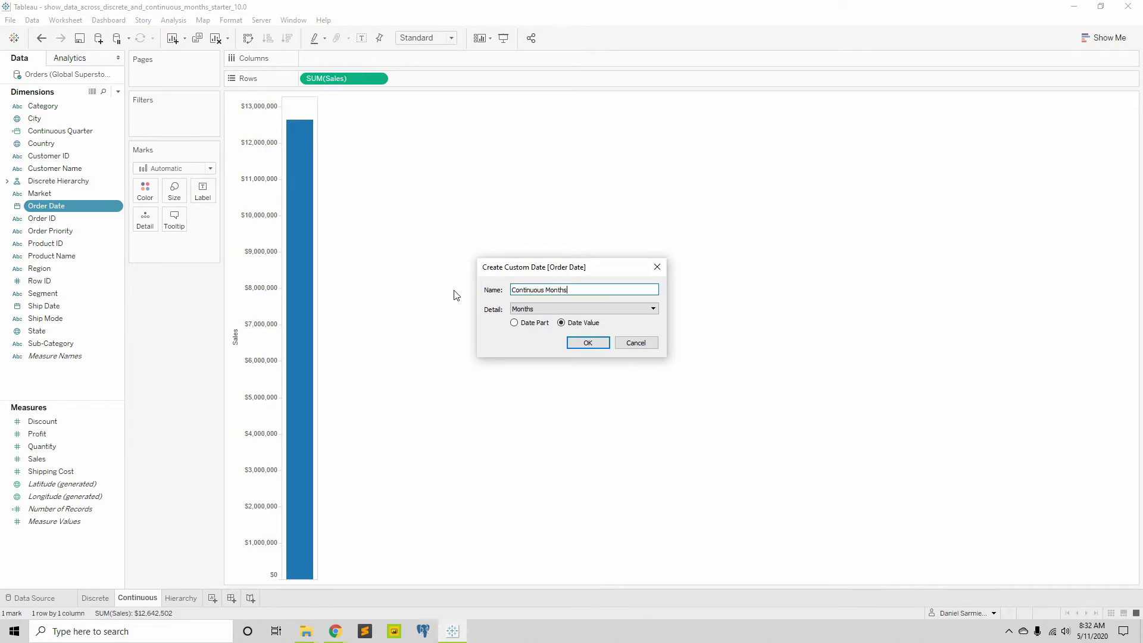
left_click(587, 342)
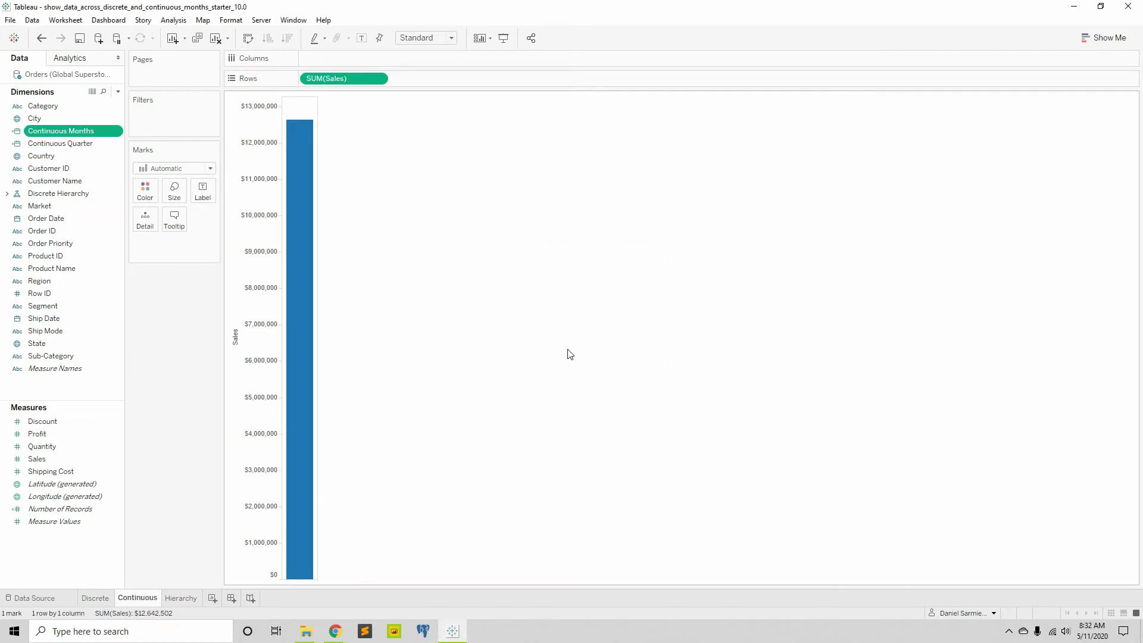
- Combine Continuous Quarter and Continuous Months into a hierarchy named "Continuous Hierarchy?"
left_click_drag(77, 133, 76, 143)
type("Continuous Hiera")
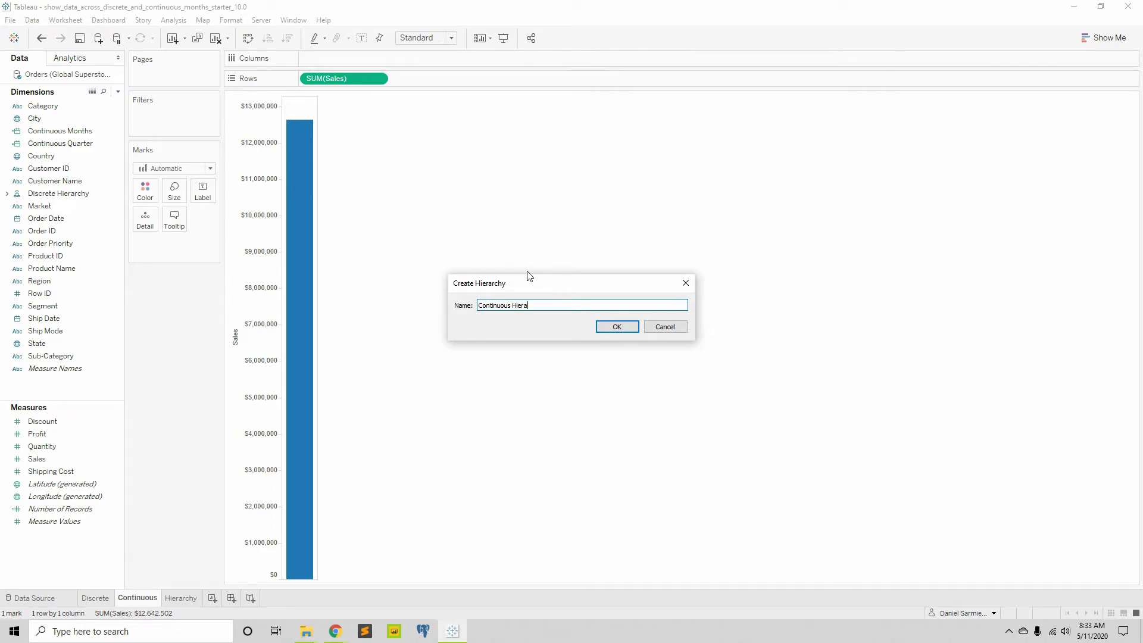
type("rchy?")
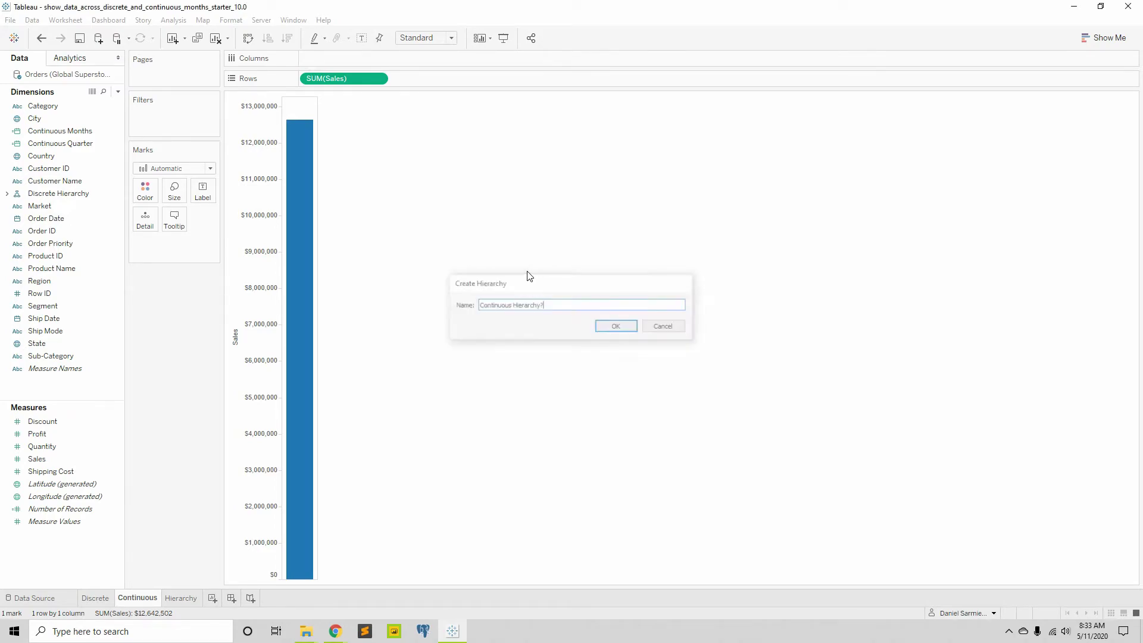
- Finish creating "Continuous Hierarchy?", place it on Columns, and expand it from Continuous Quarter to Continuous Months
key("Return")
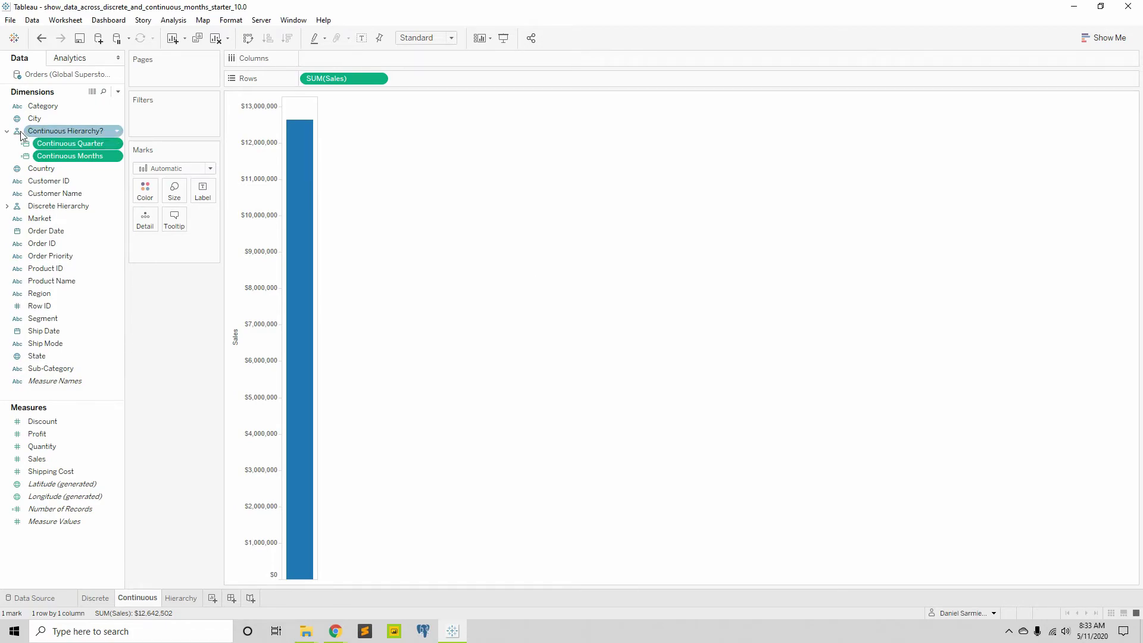
left_click_drag(40, 136, 352, 62)
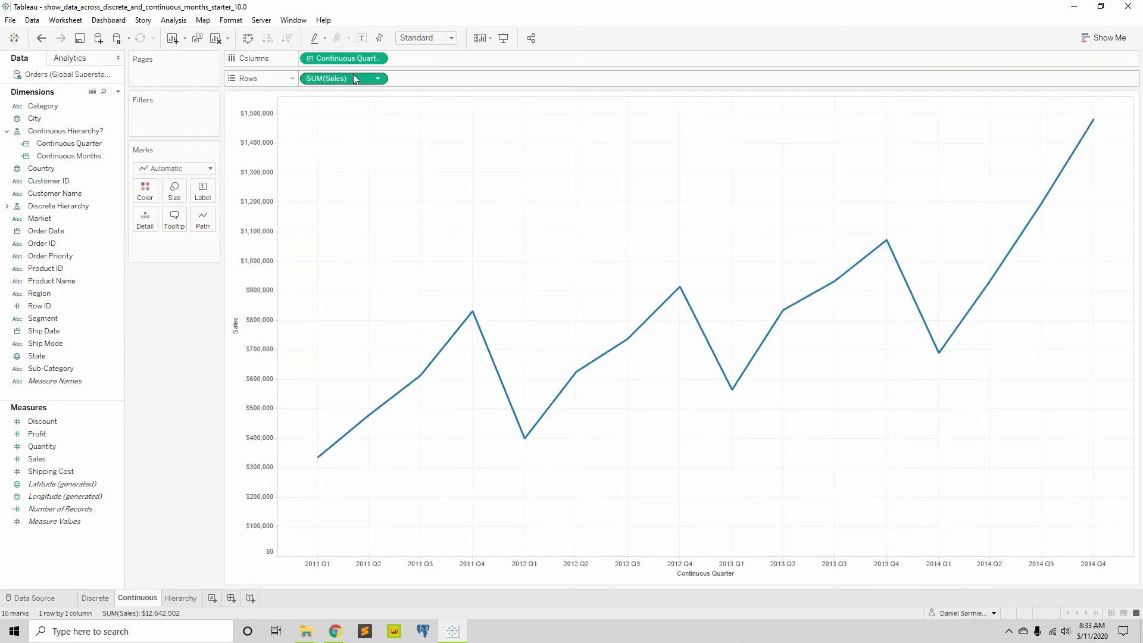
left_click(311, 59)
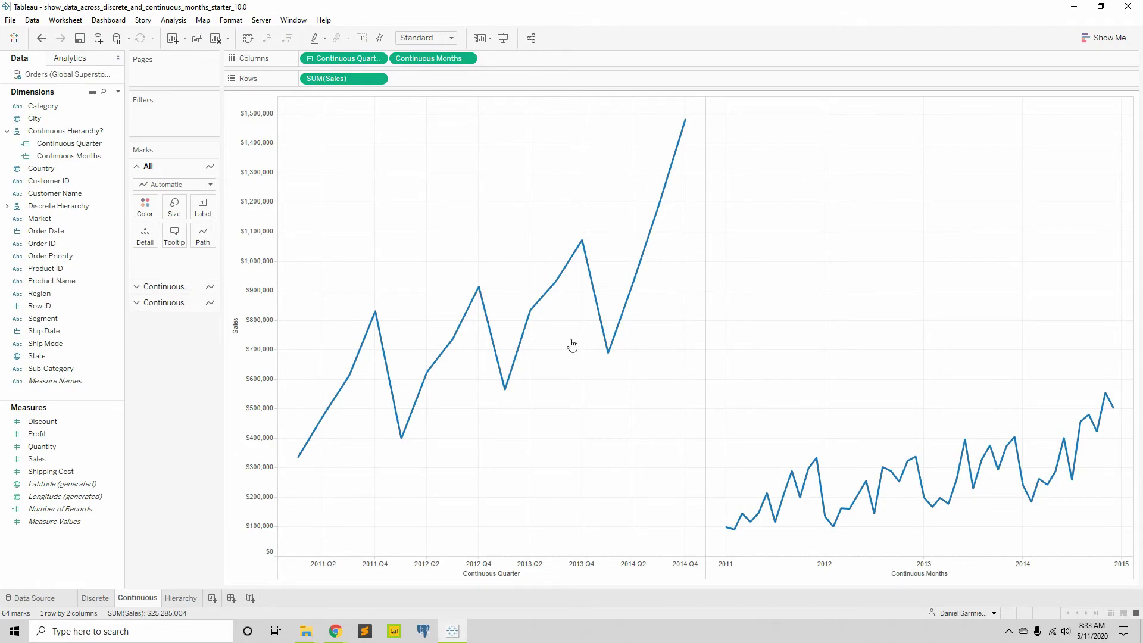
left_click(67, 182)
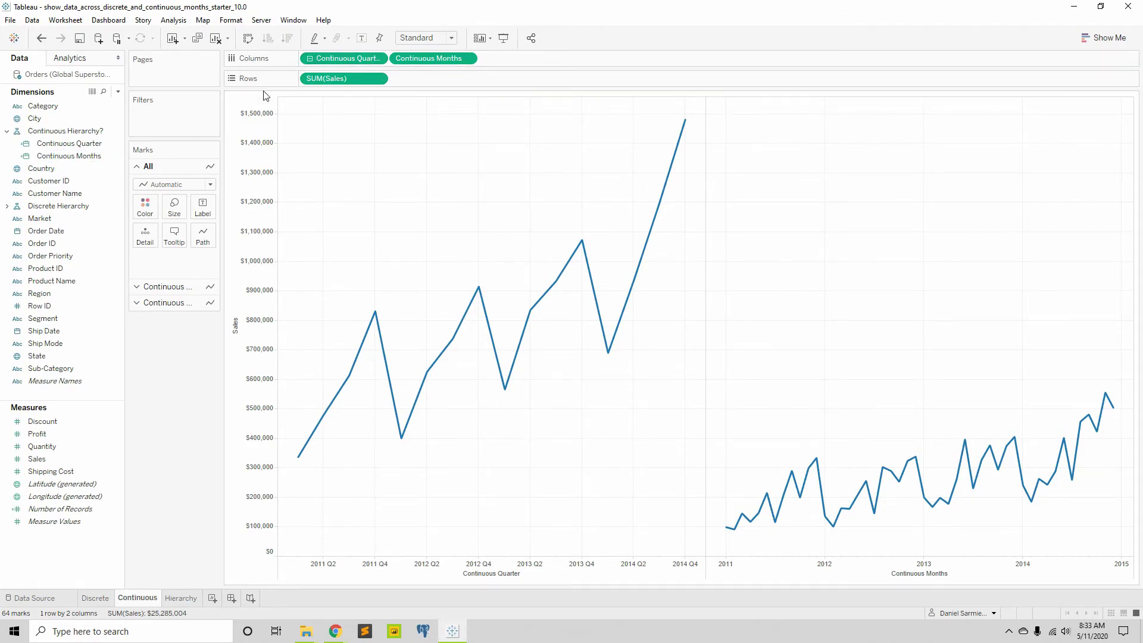
- Clear the continuous date hierarchy from Columns and remove "Continuous Hierarchy?" from the dimensions, keeping its two custom dates
left_click(309, 58)
left_click_drag(328, 58, 151, 343)
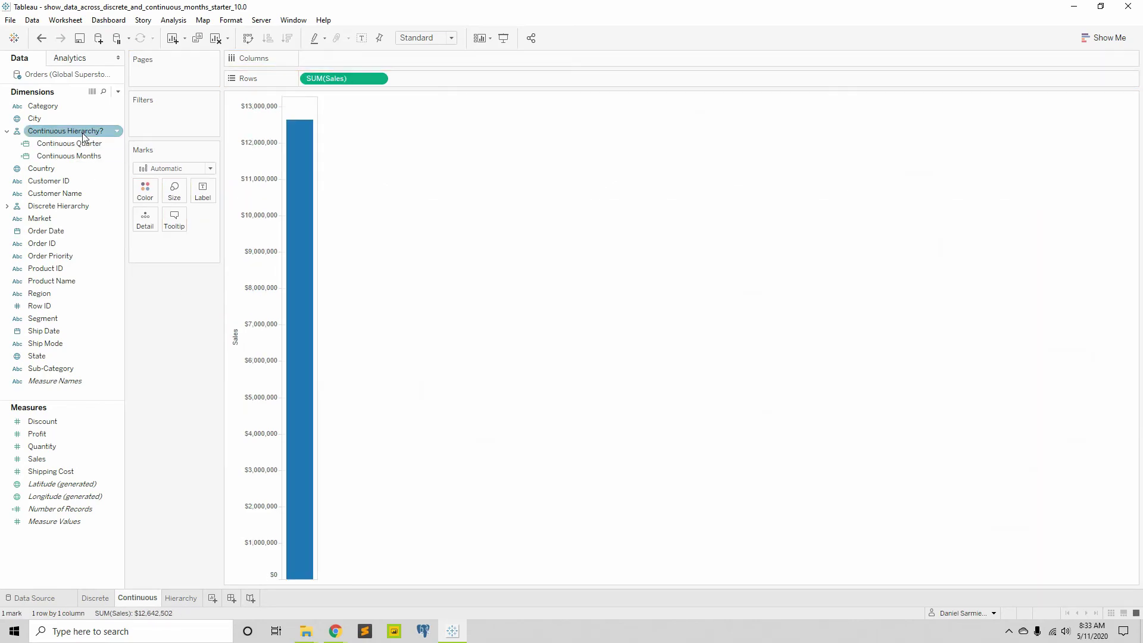
right_click(83, 131)
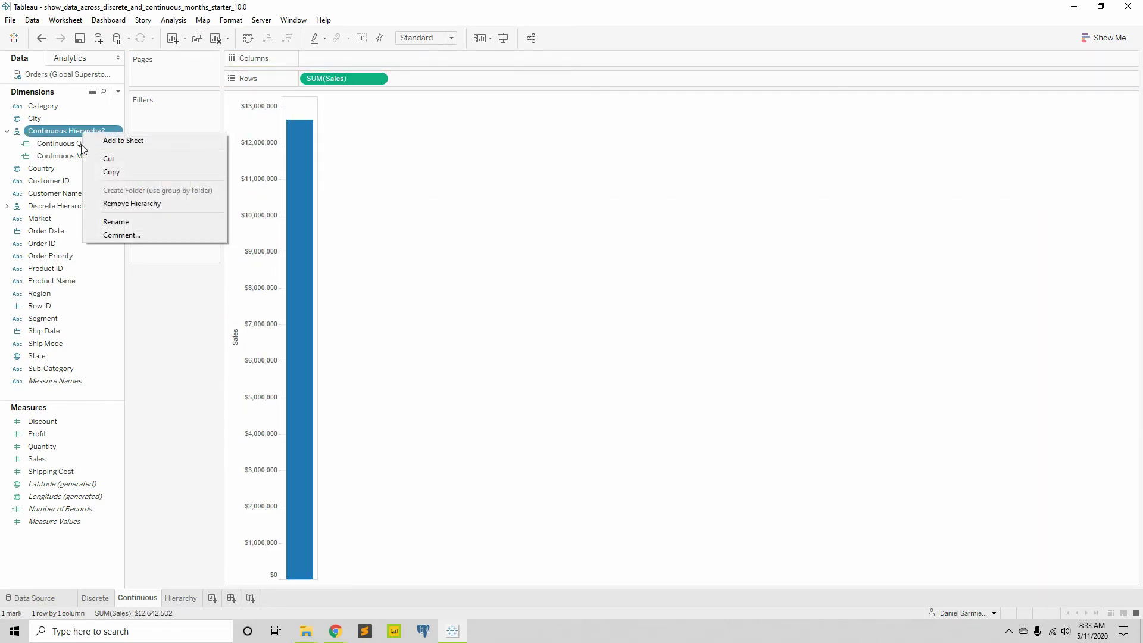
left_click(152, 206)
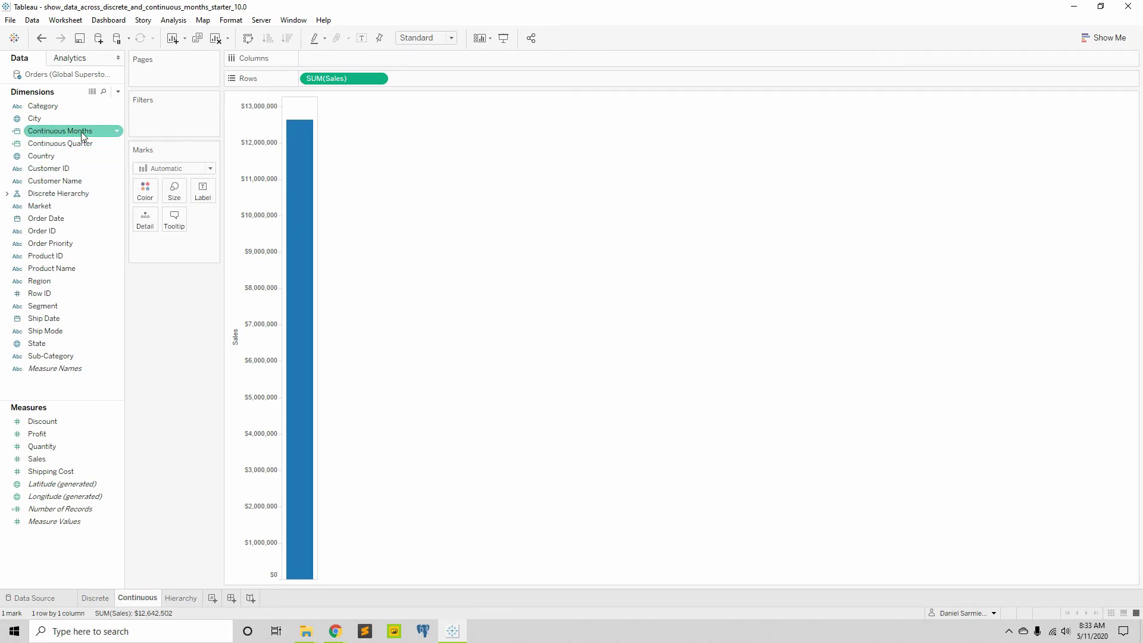
- Plot sales by Continuous Months alone on Columns, and replace that field with Continuous Quarter
left_click_drag(76, 131, 357, 59)
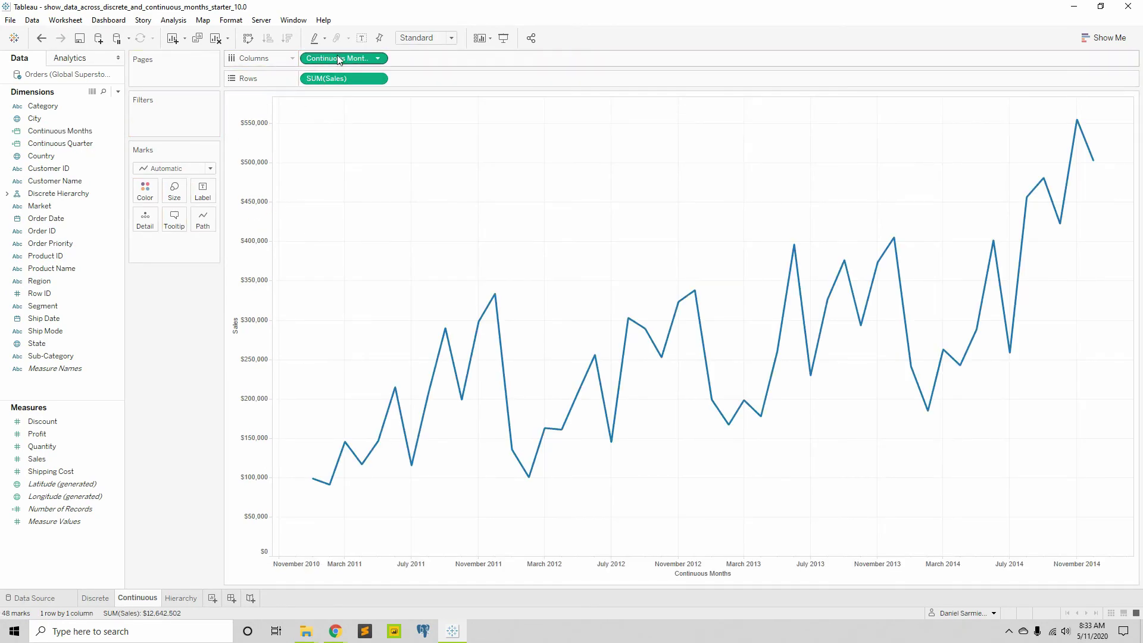
left_click_drag(318, 61, 208, 300)
left_click_drag(83, 143, 357, 62)
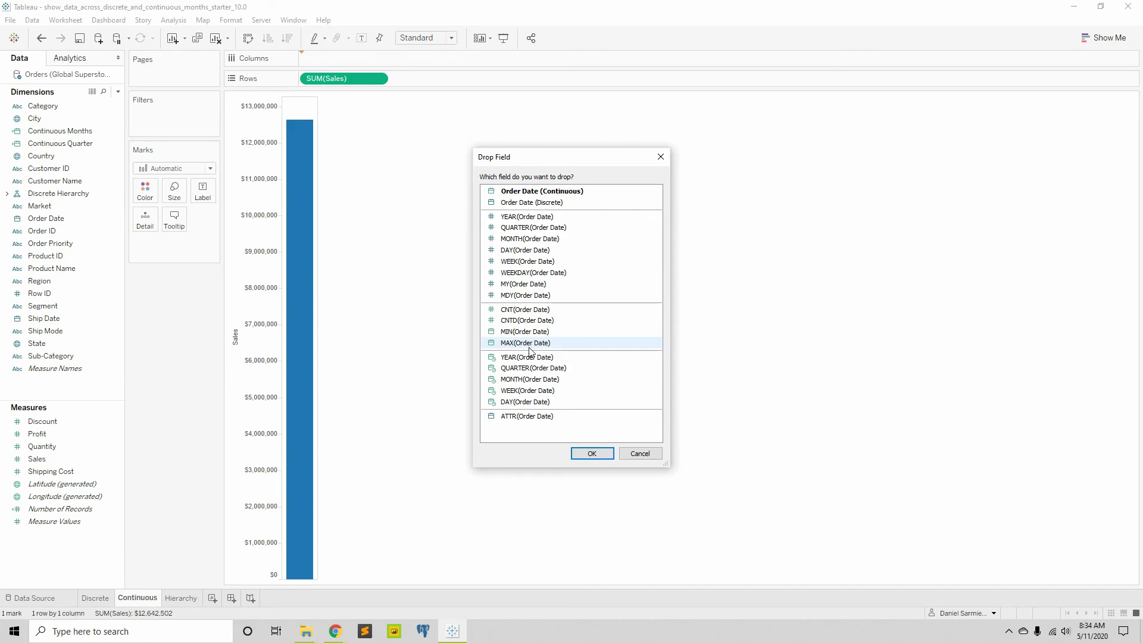
- Cancel dropping Order Date onto Columns and switch away from Tableau
left_click(634, 454)
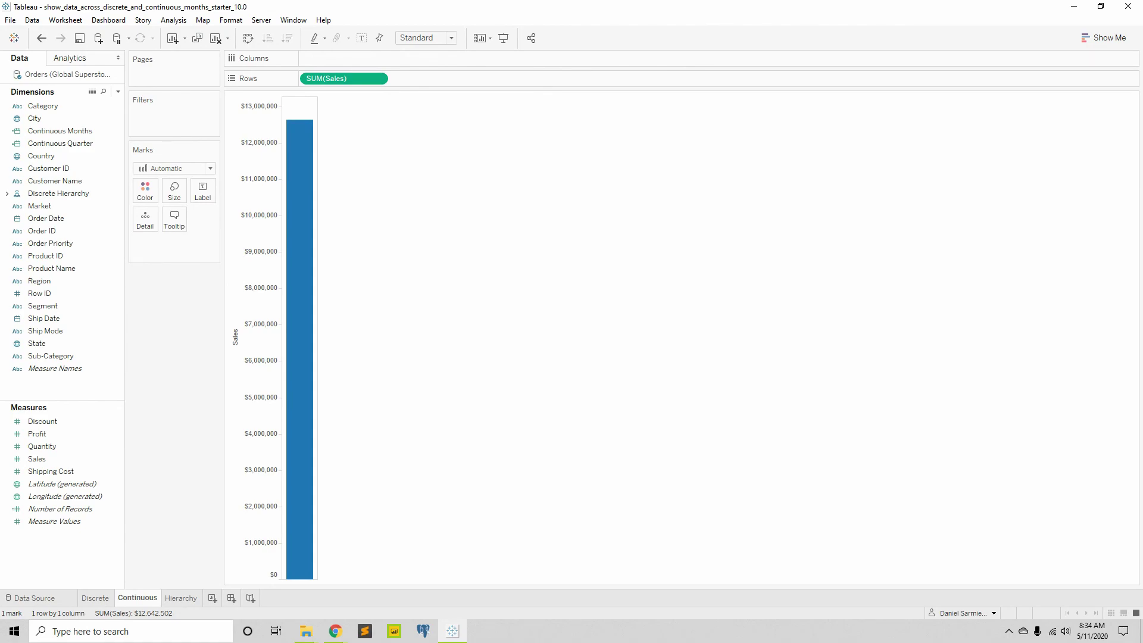
key("alt+Tab")
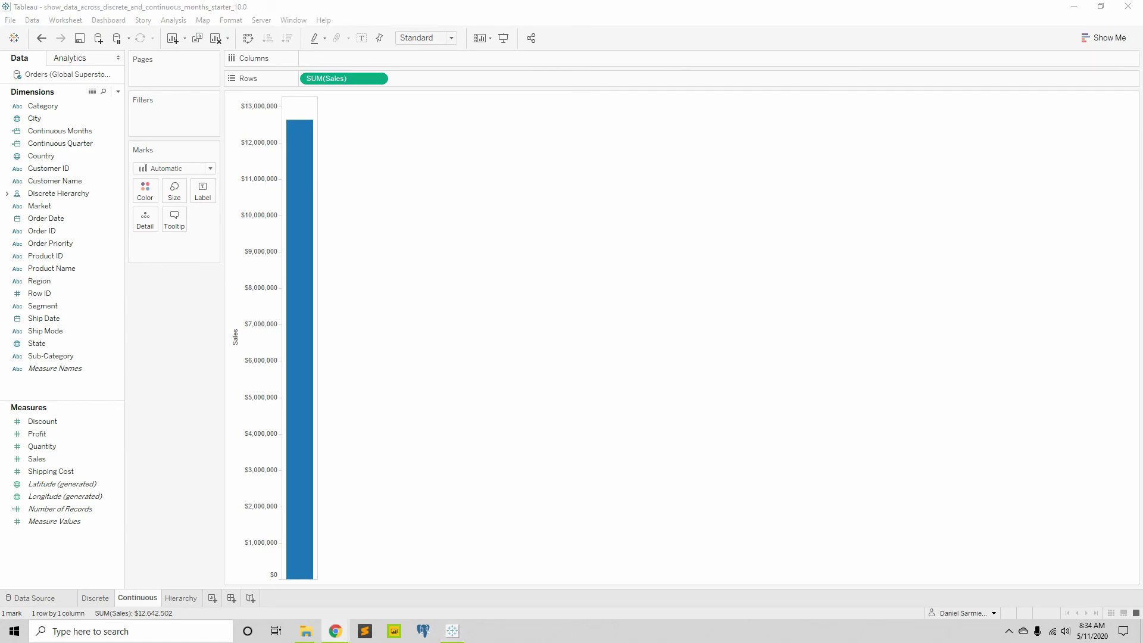